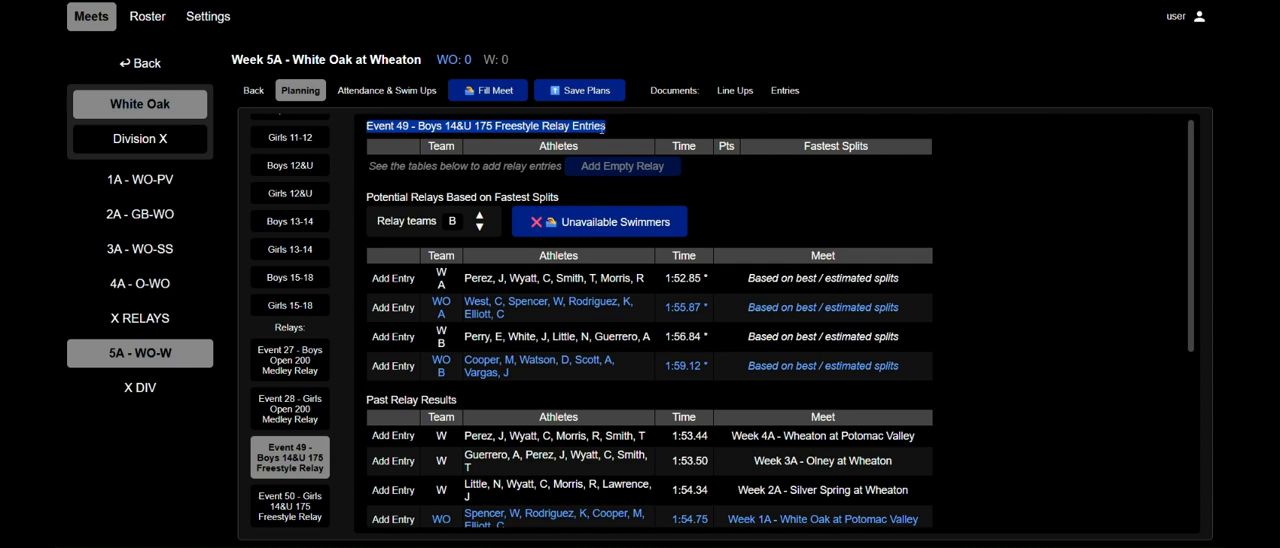
Examine the Event 49 relay entries, the potential relays based on fastest splits and the past relay results.
left_click(603, 127)
left_click_drag(374, 196, 572, 203)
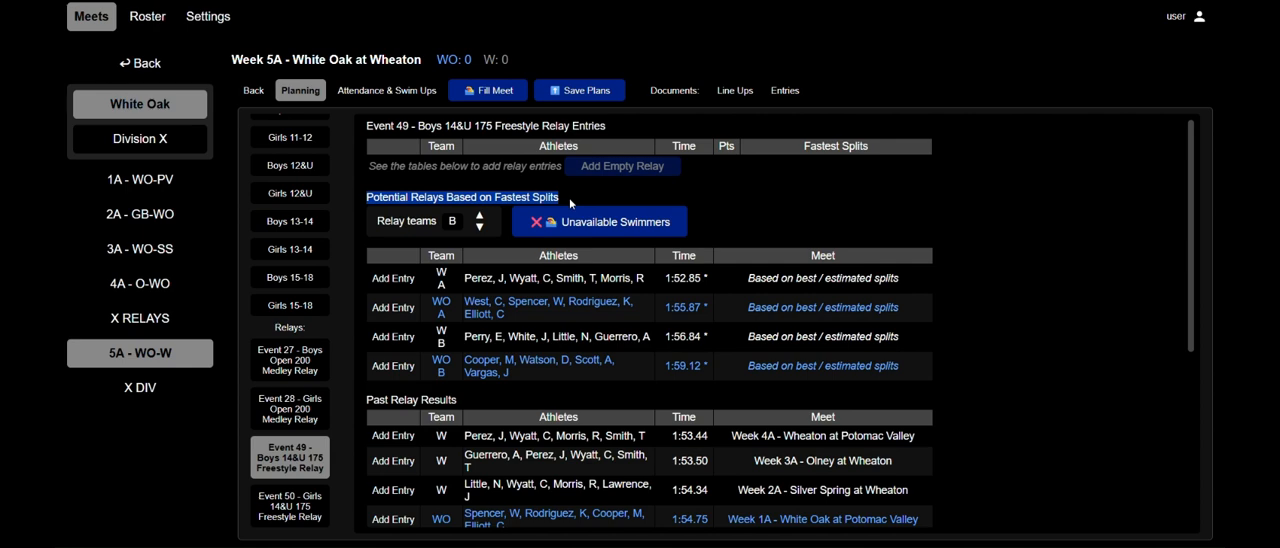
left_click(581, 198)
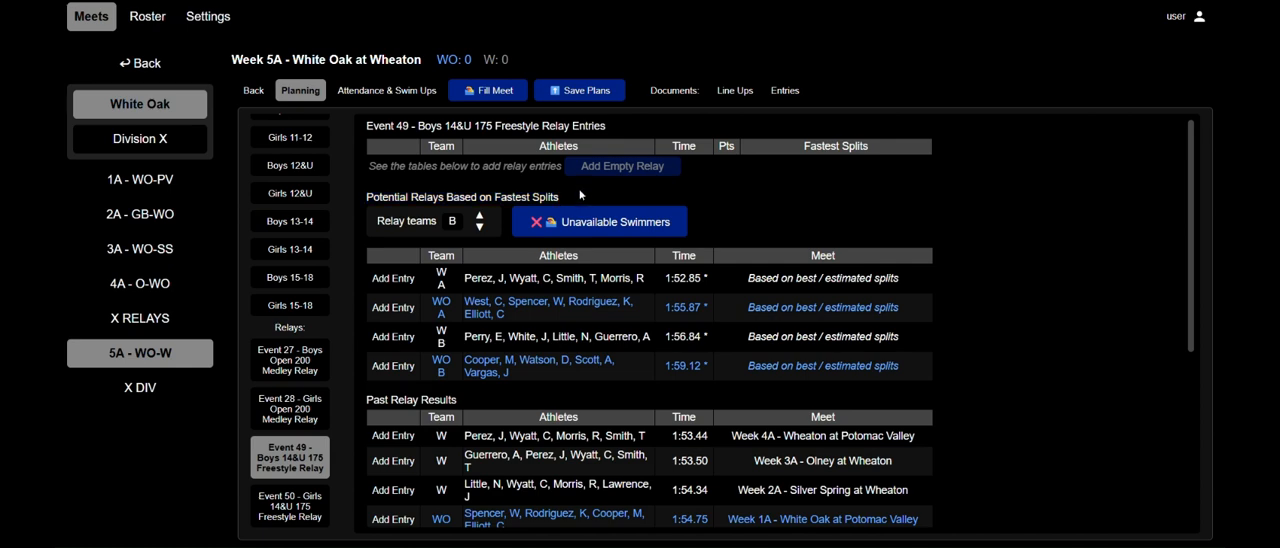
scroll(578, 212, "down", 1)
left_click_drag(366, 340, 453, 337)
scroll(514, 342, "down", 1)
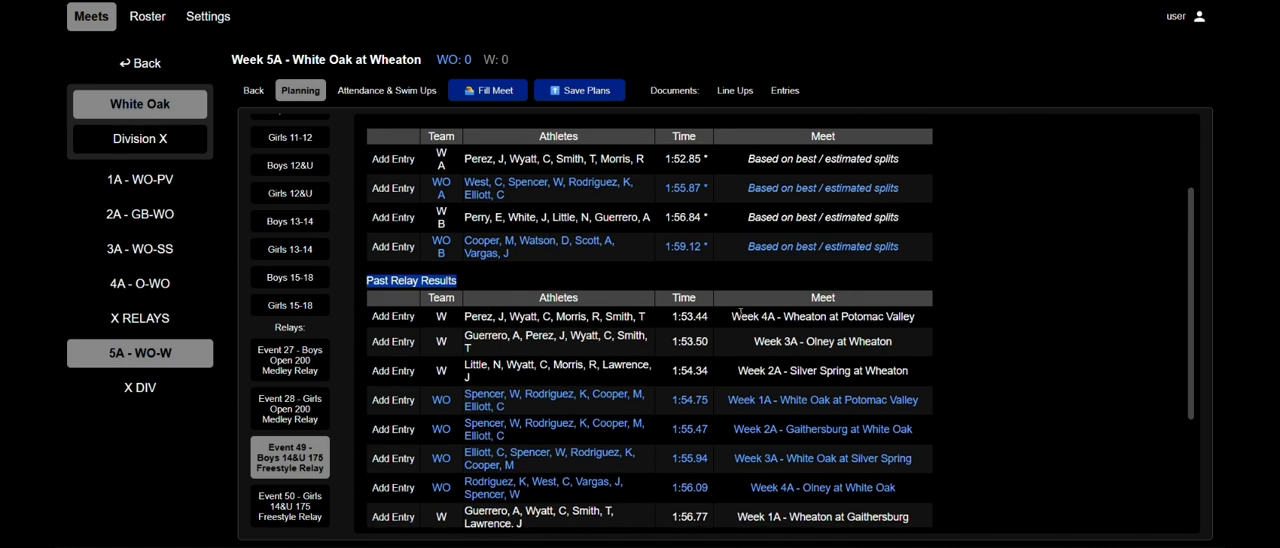
scroll(738, 312, "up", 2)
left_click(788, 236)
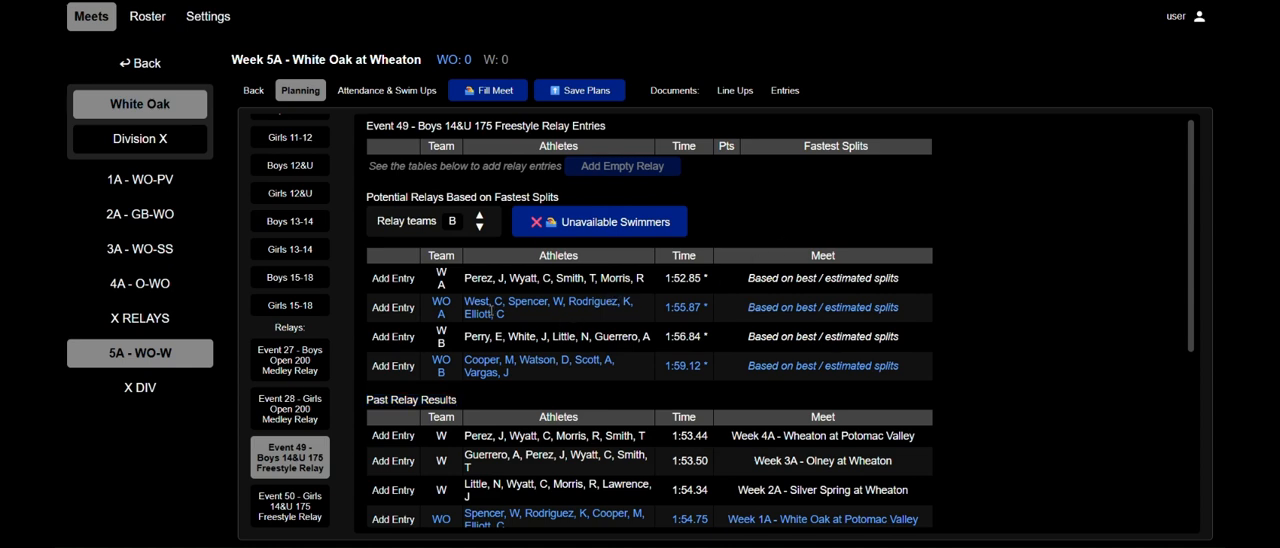
Add the potential White Oak A relay as an entry in Event 49, the Boys 14&U 175 Freestyle Relay.
left_click_drag(508, 318, 432, 306)
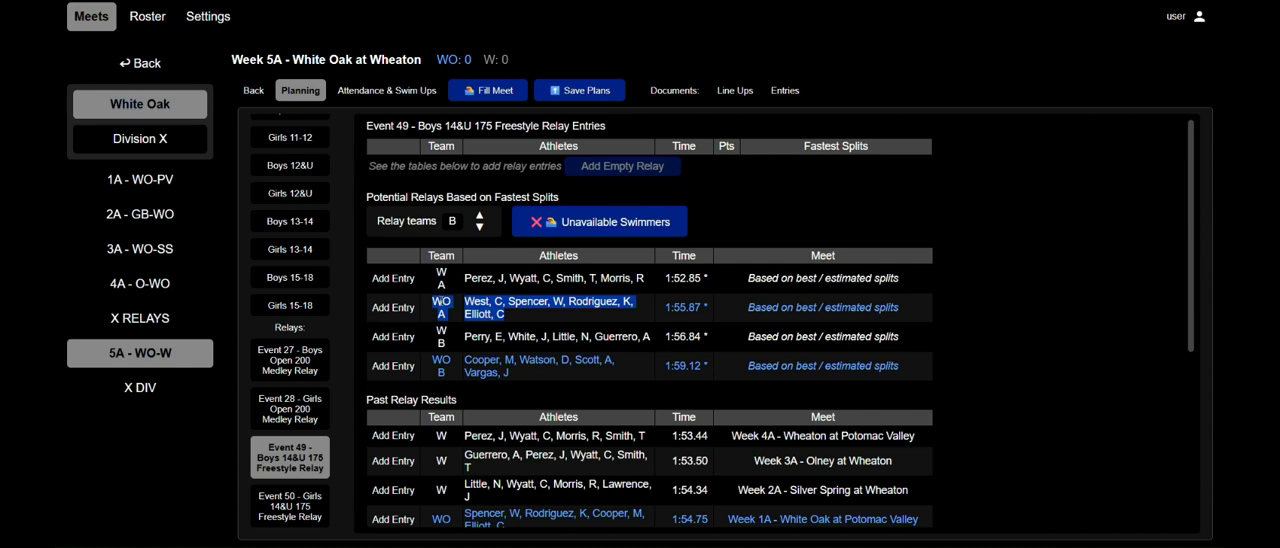
left_click(430, 308)
left_click(394, 308)
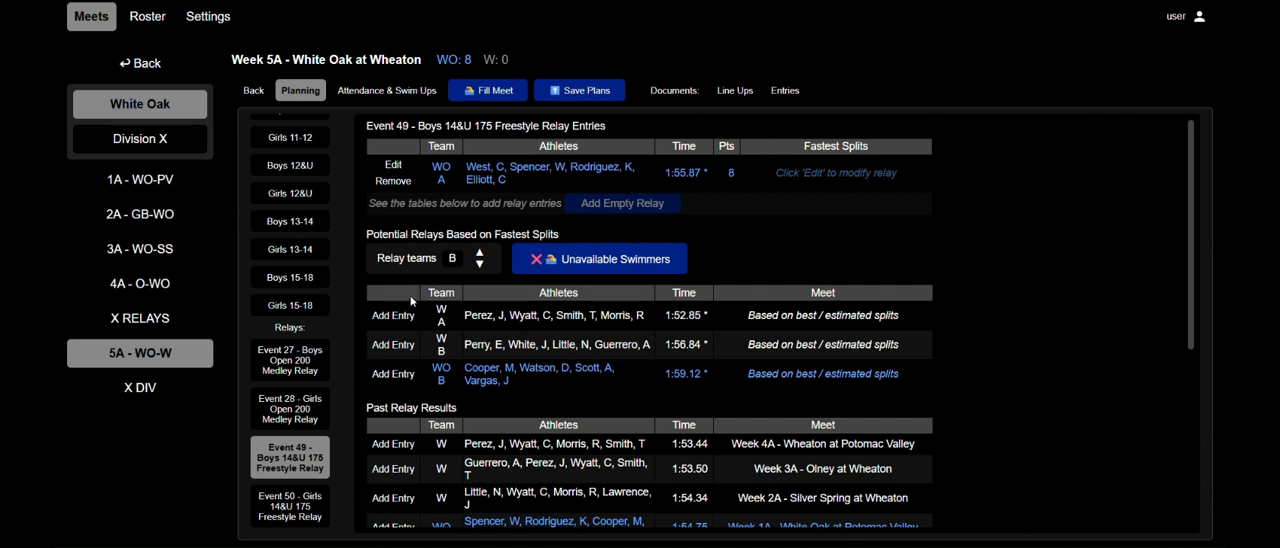
left_click_drag(366, 234, 444, 234)
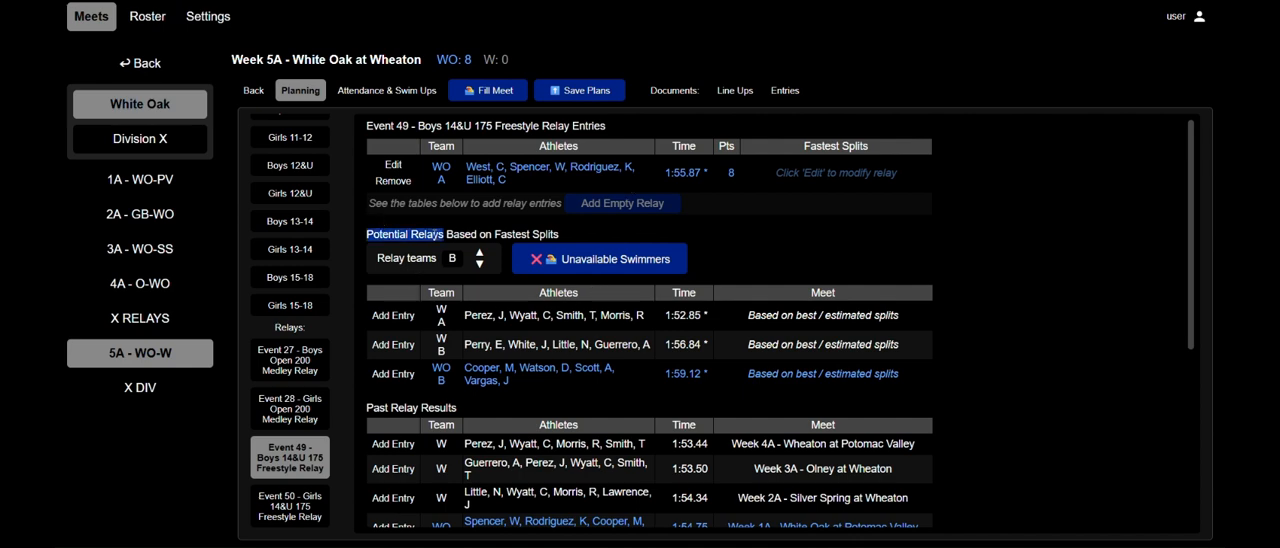
left_click_drag(552, 386, 470, 312)
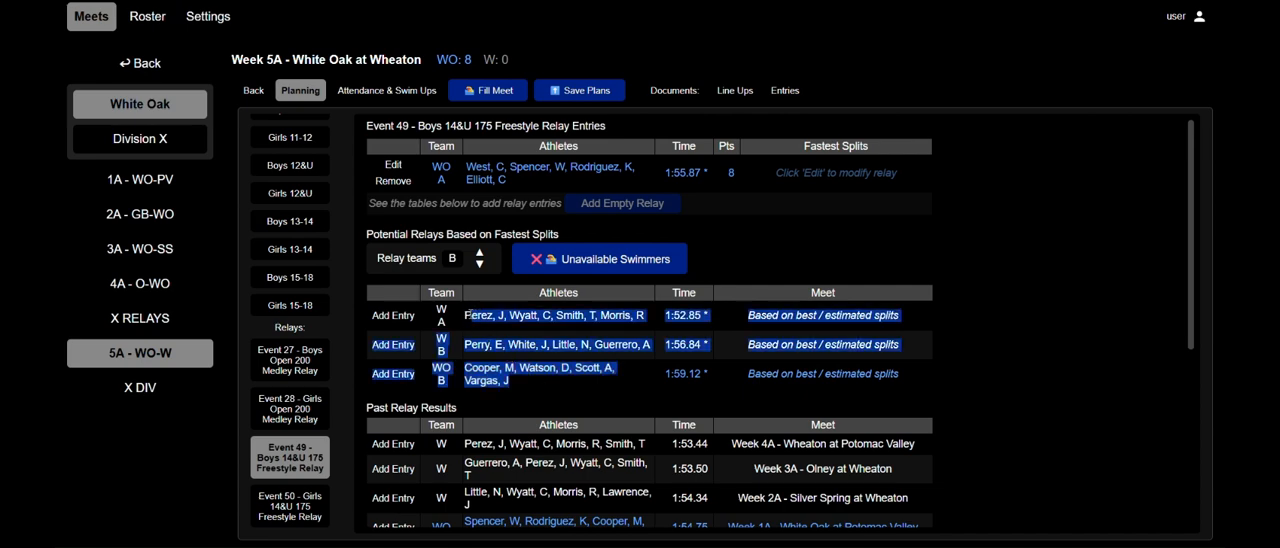
left_click(526, 373)
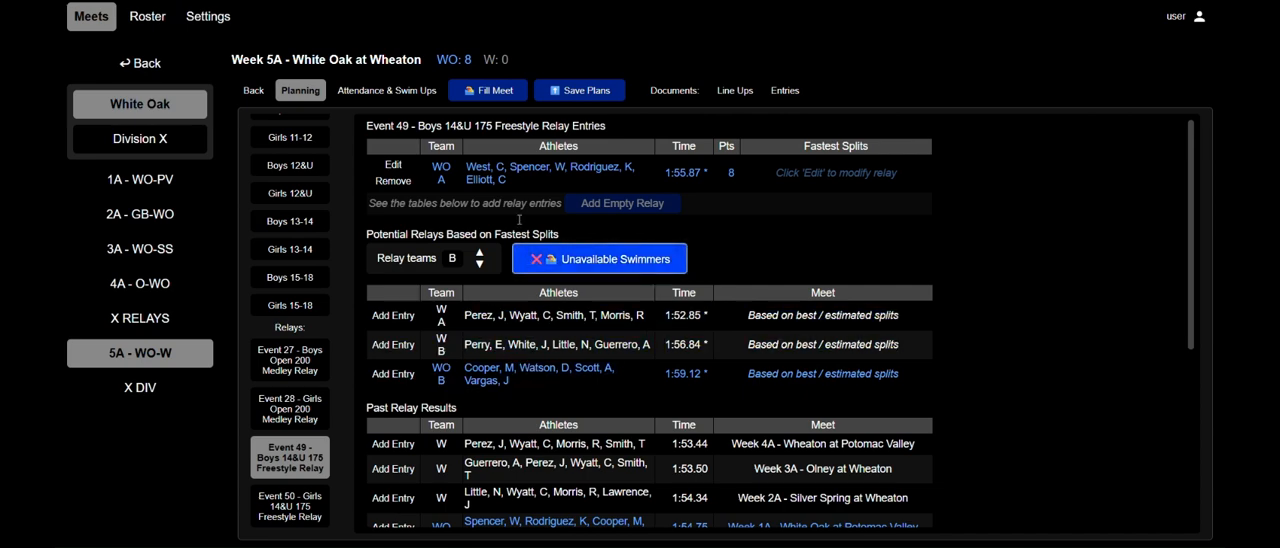
Replace the first 50 FR swimmer in the White Oak A relay entry with the second swimmer in the fastest splits list and save the entry.
left_click_drag(507, 180, 437, 165)
left_click(454, 170)
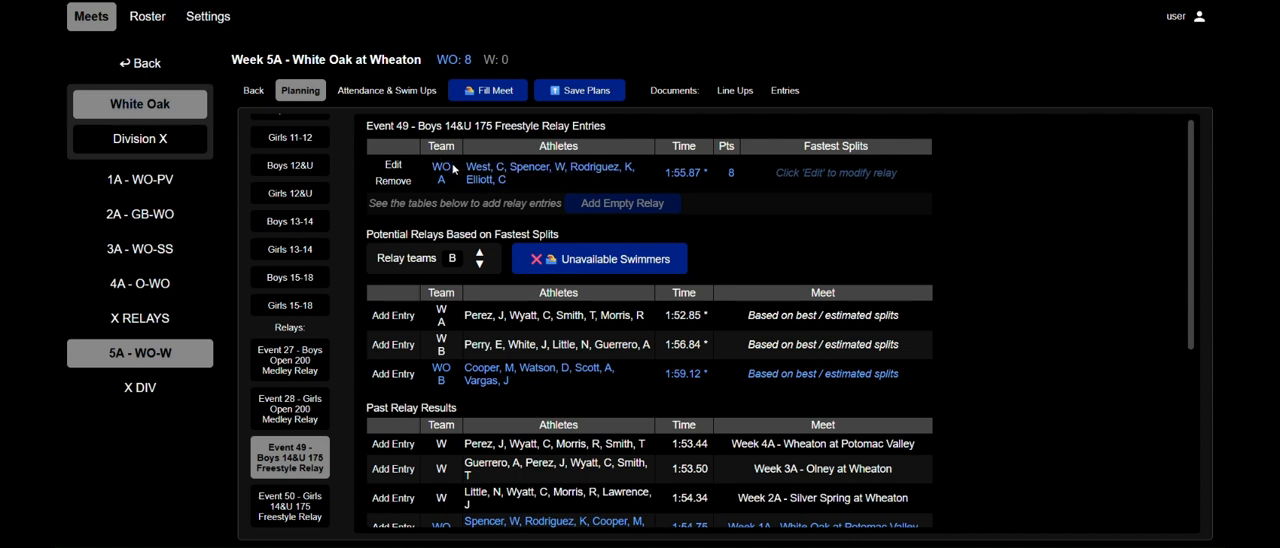
left_click(394, 165)
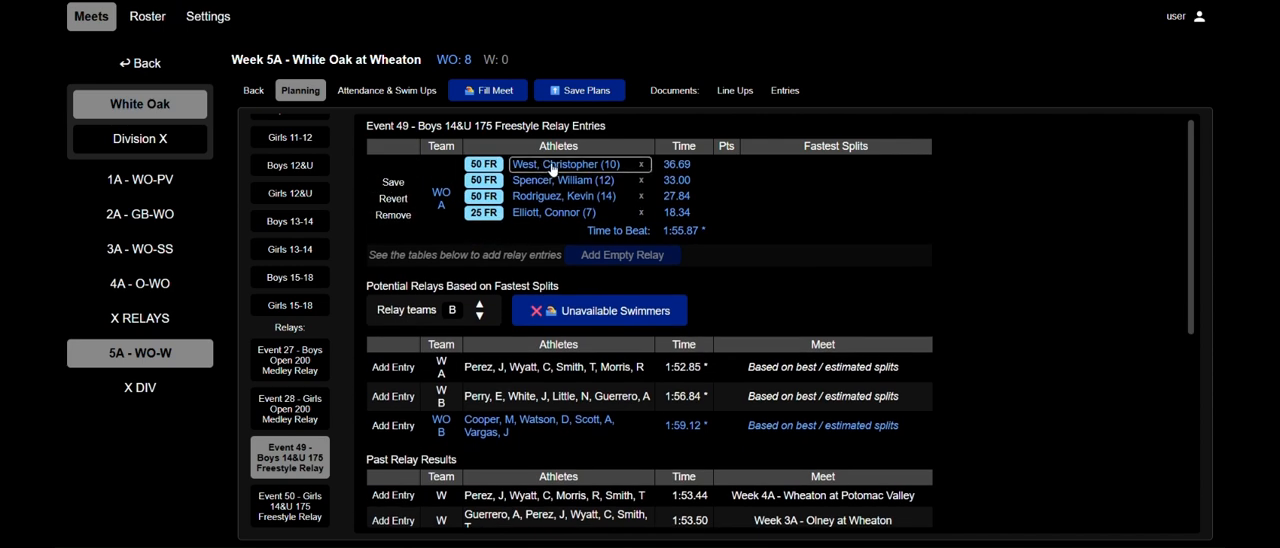
left_click_drag(517, 419, 464, 420)
left_click(490, 432)
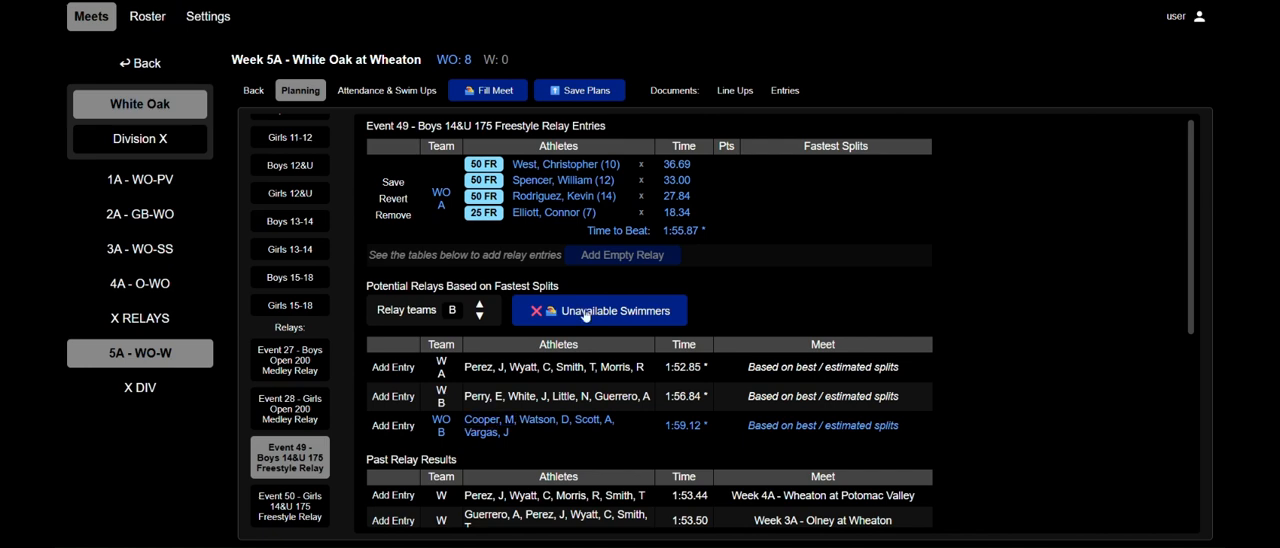
left_click(594, 164)
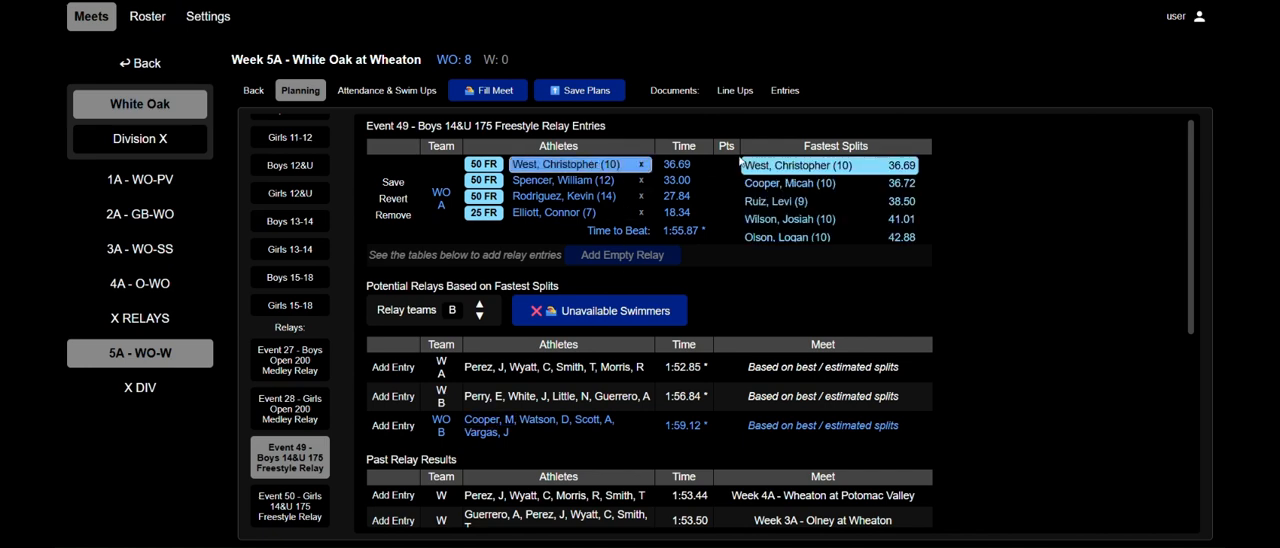
left_click(786, 184)
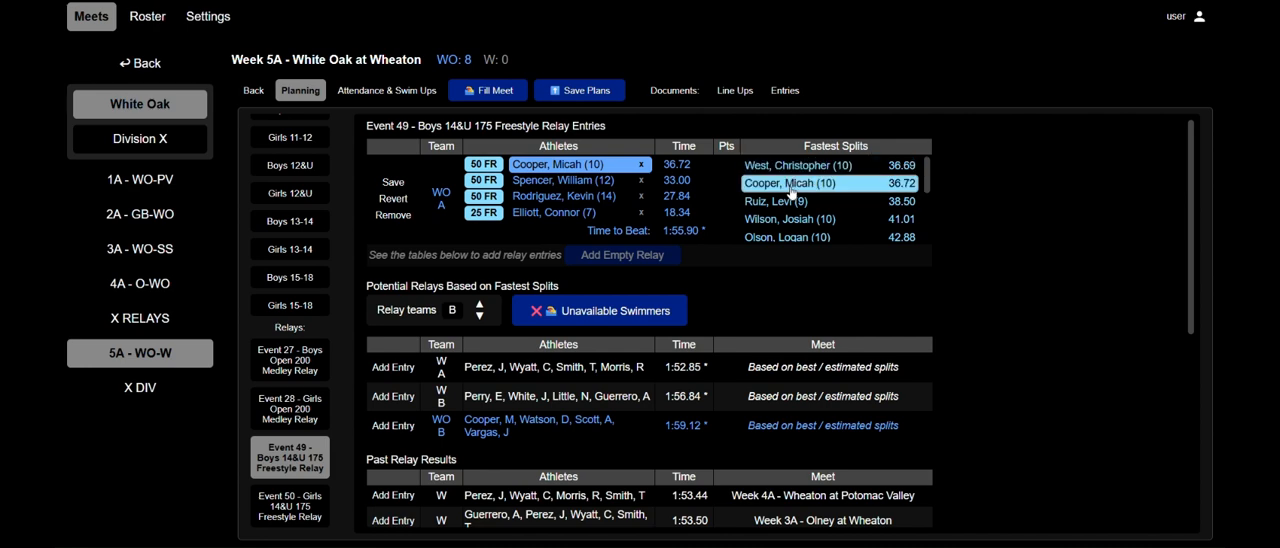
left_click(381, 183)
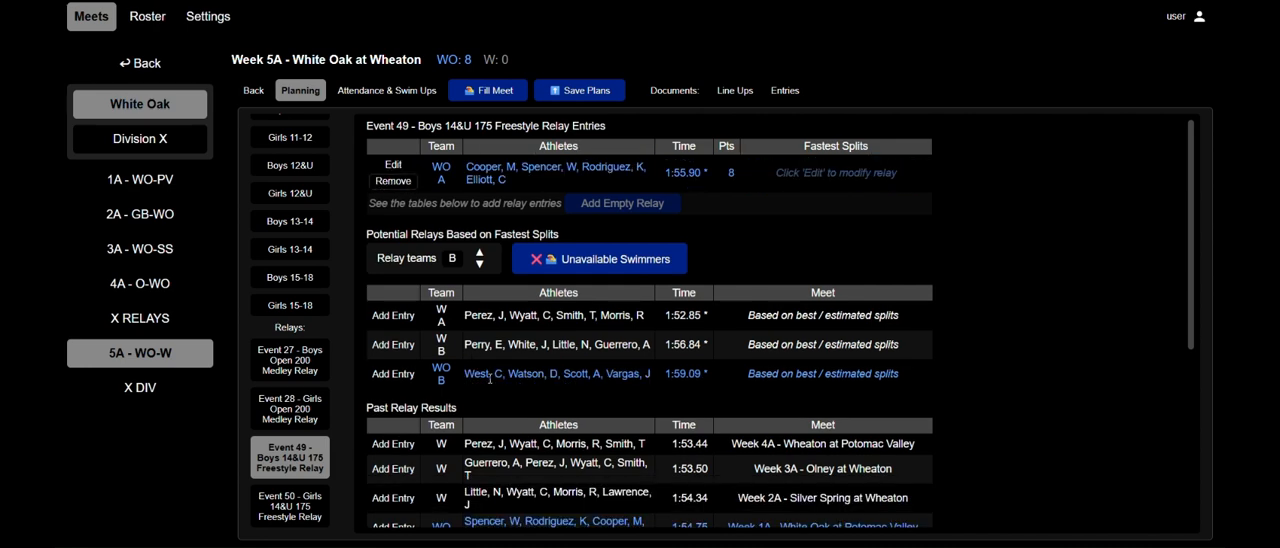
left_click_drag(488, 374, 502, 374)
left_click(515, 373)
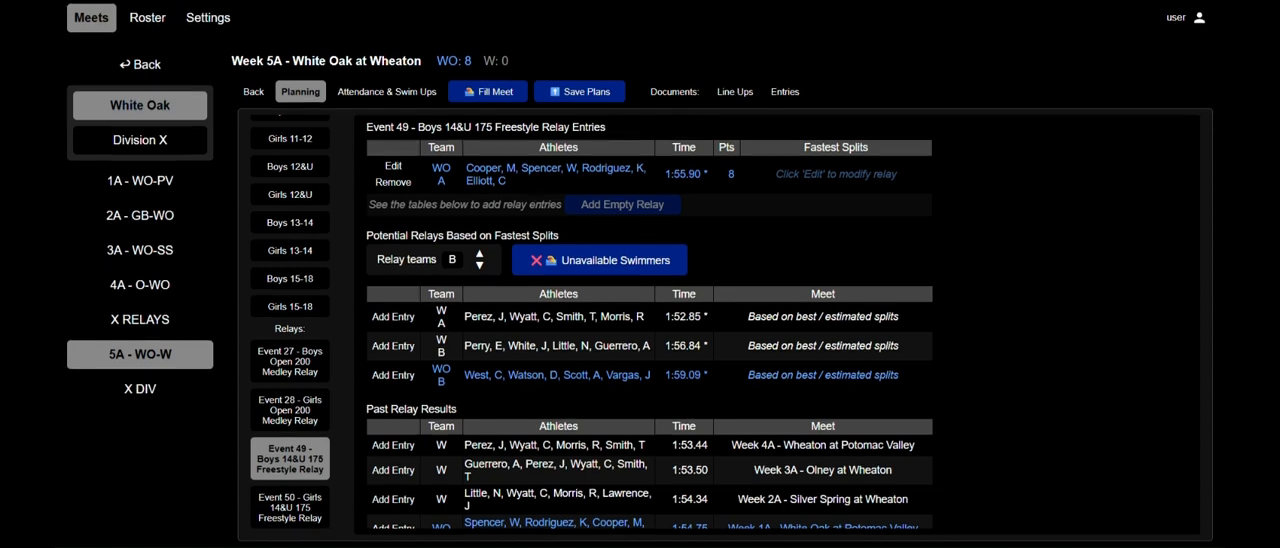
Limit the potential relays for Event 49 to the A teams.
triple_click(397, 258)
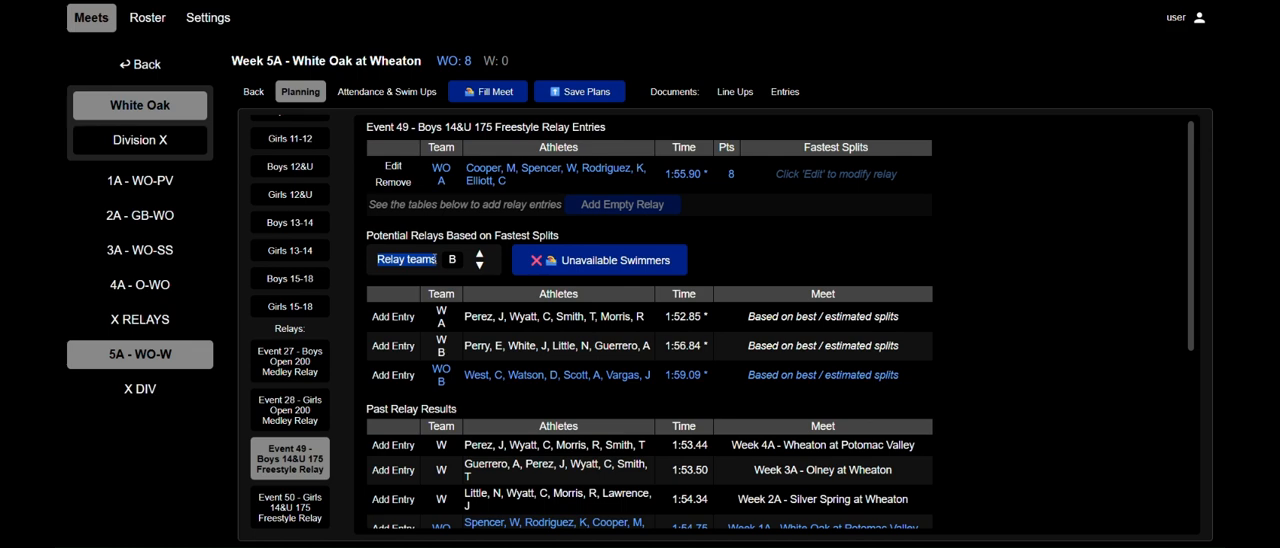
left_click_drag(441, 260, 459, 261)
left_click(449, 265)
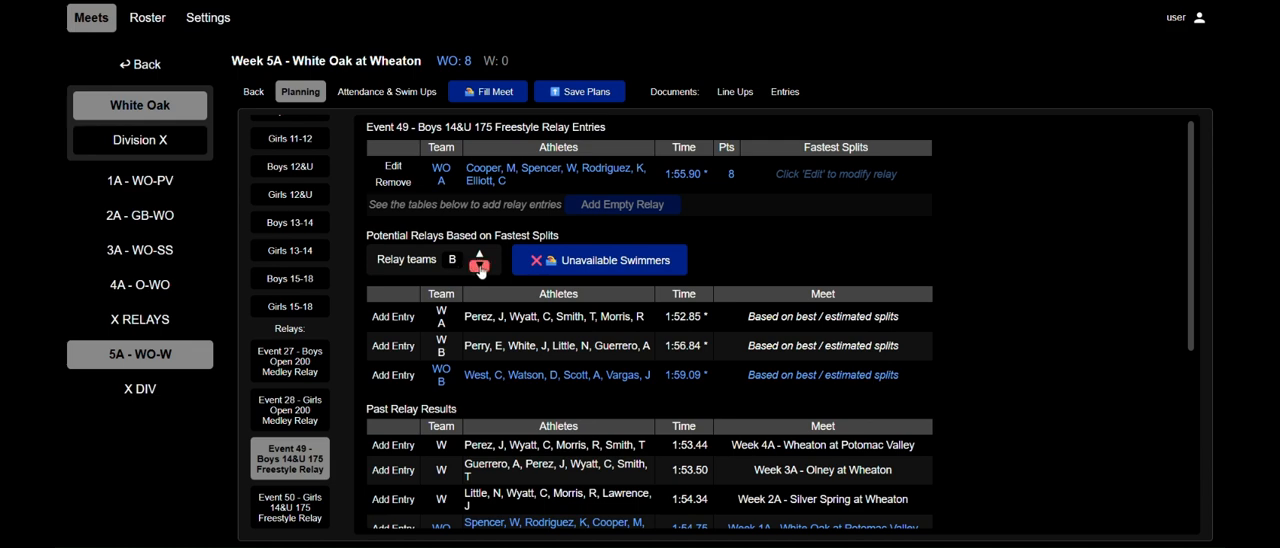
left_click(480, 266)
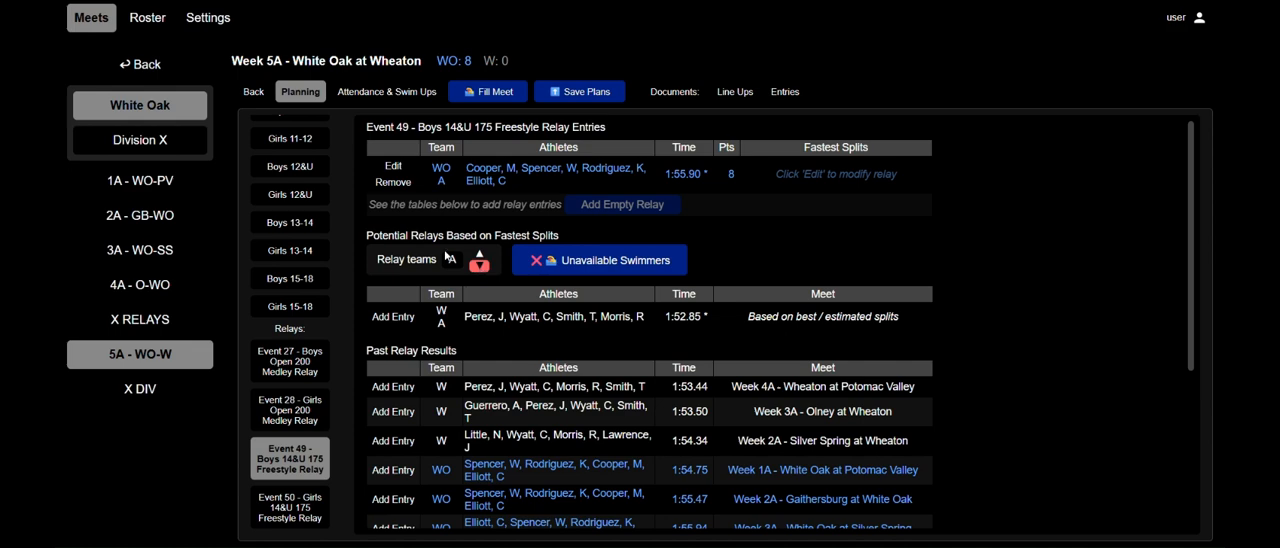
Extend the relay teams setting for Event 49 to E and review the potential relays.
left_click(484, 257)
left_click(484, 257)
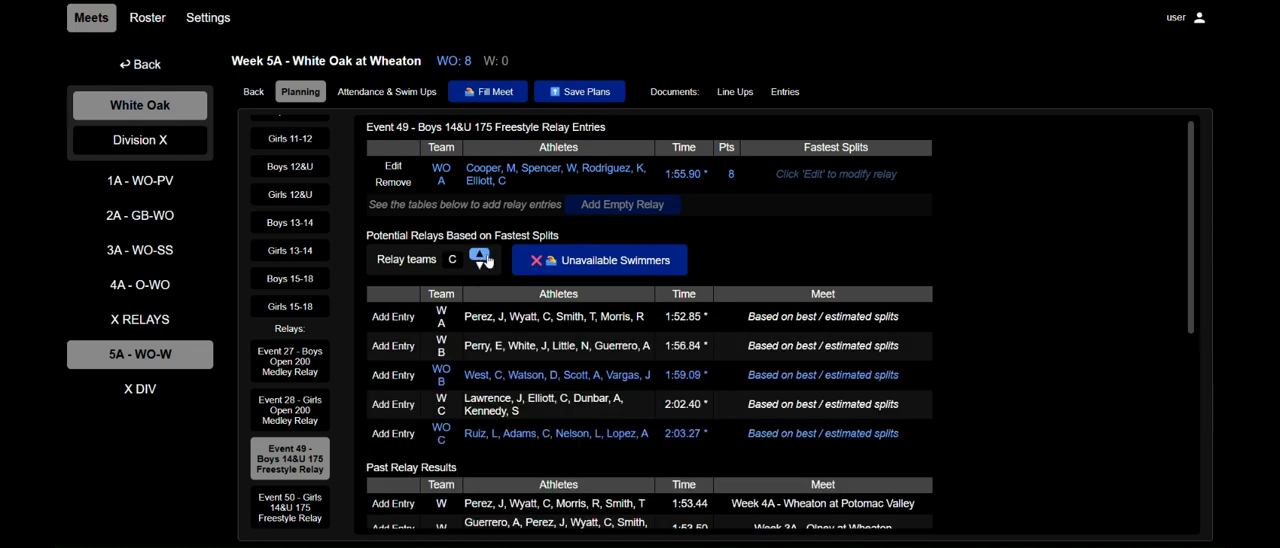
left_click(484, 257)
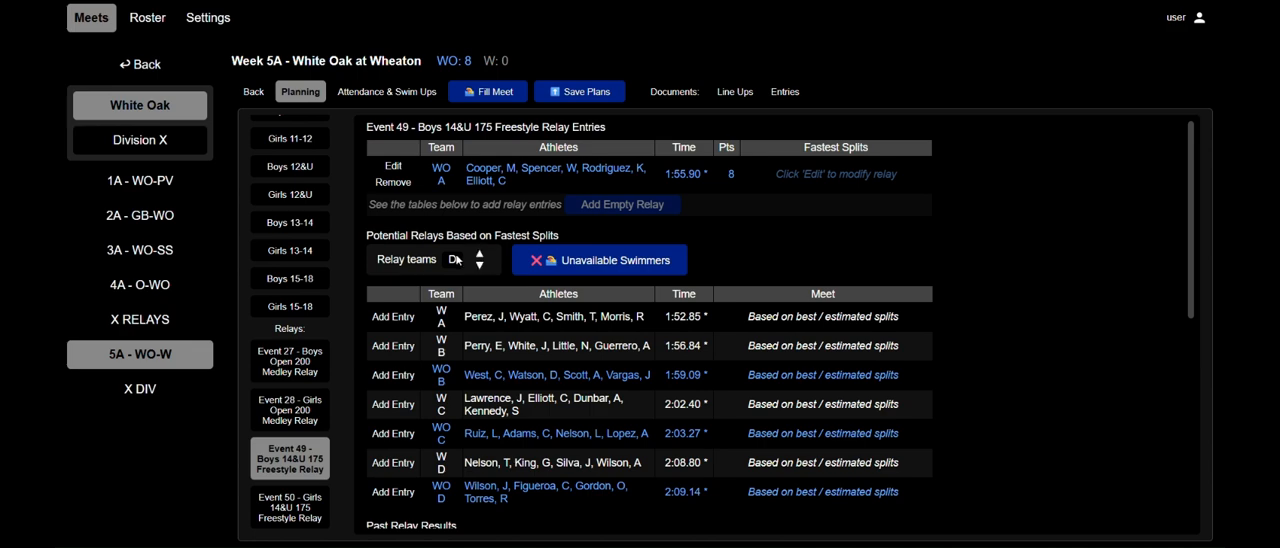
left_click(482, 256)
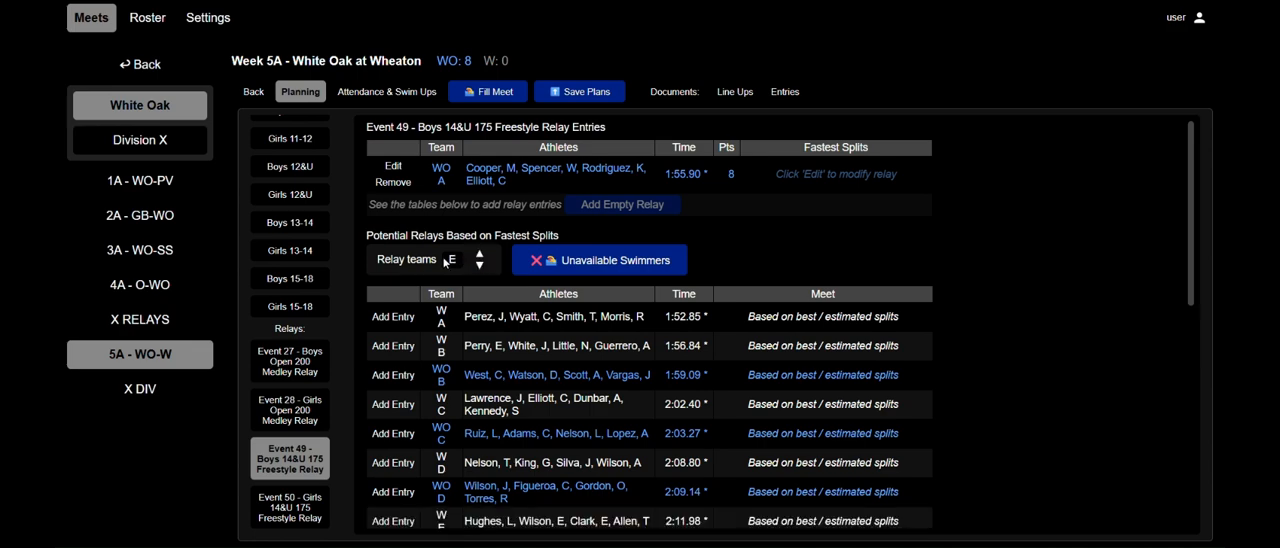
scroll(468, 297, "down", 2)
scroll(468, 297, "up", 2)
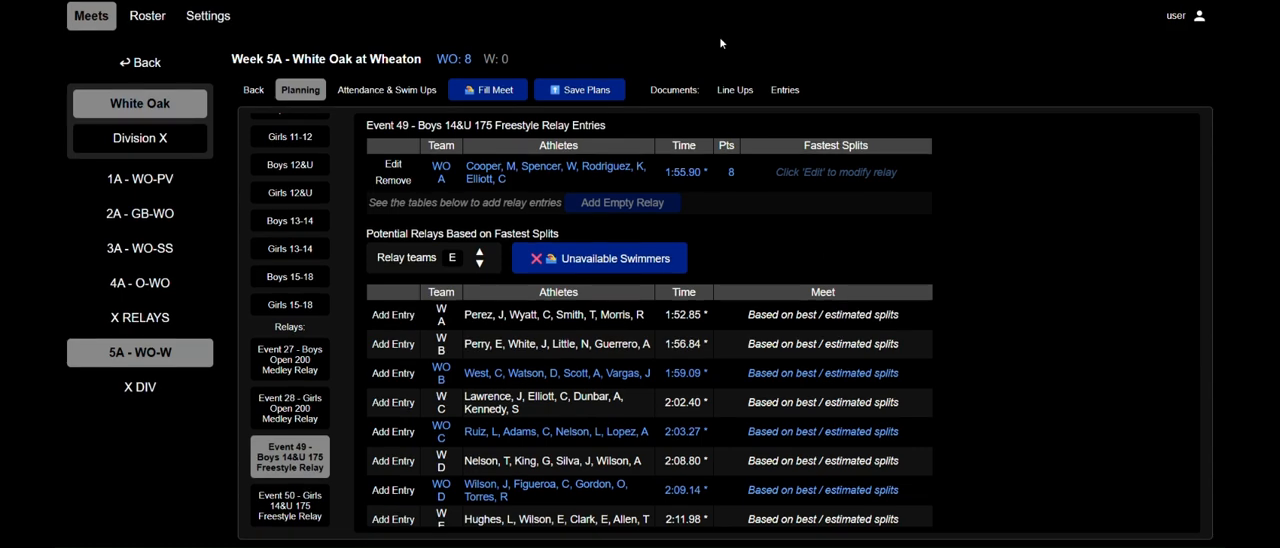
Switch to the X RELAYS meet and fill it automatically with relay entries.
left_click(164, 321)
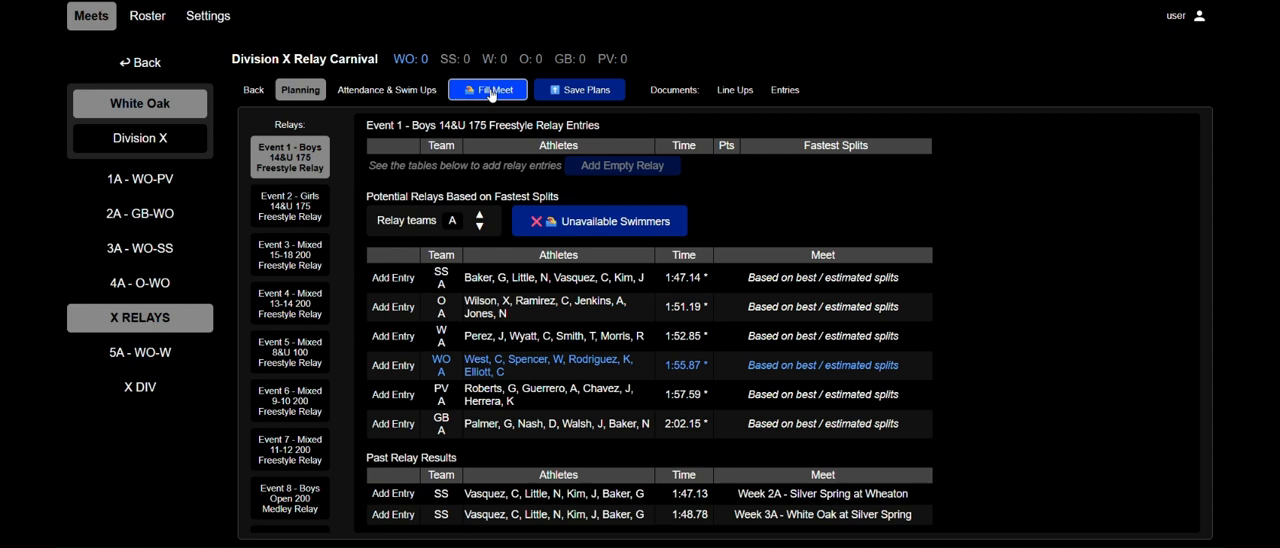
left_click_drag(489, 126, 592, 130)
left_click(597, 127)
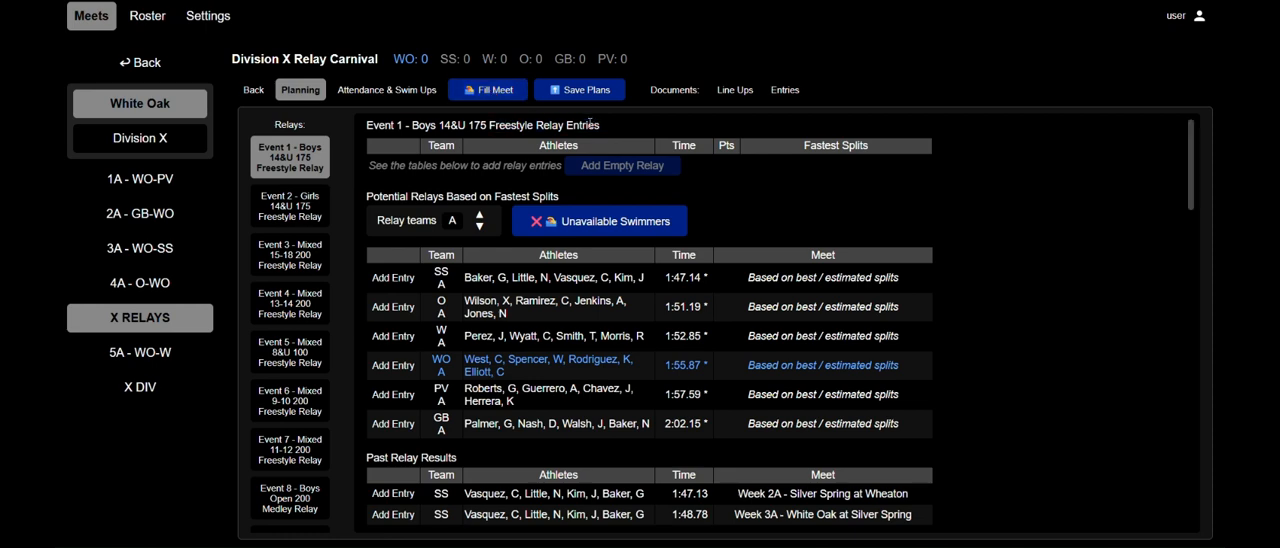
left_click(495, 91)
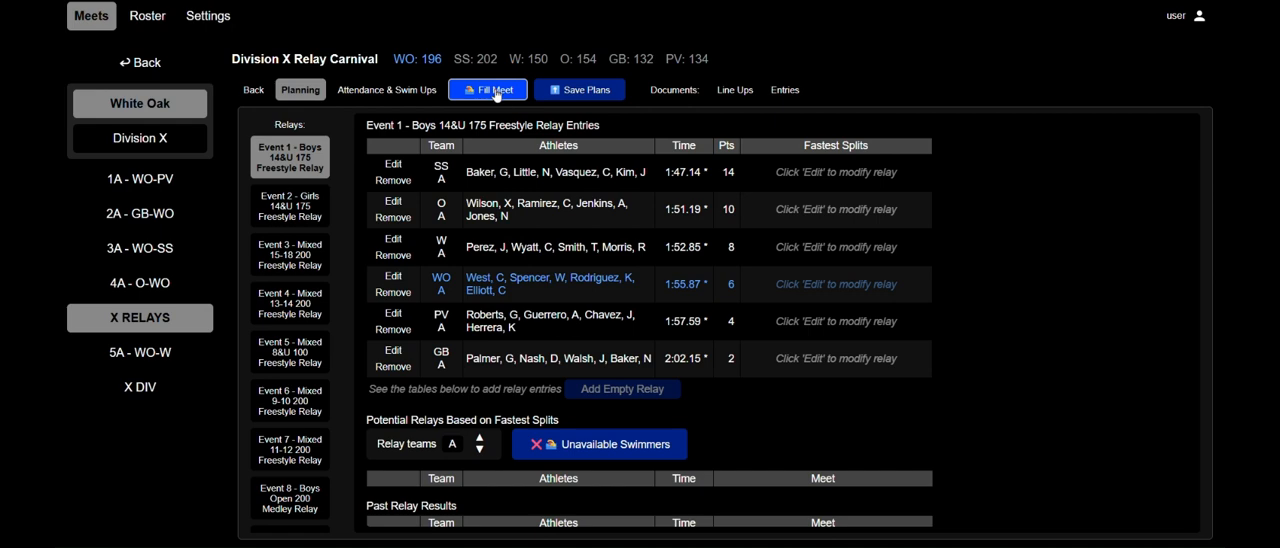
scroll(552, 230, "down", 1)
left_click_drag(390, 362, 546, 360)
scroll(547, 358, "up", 1)
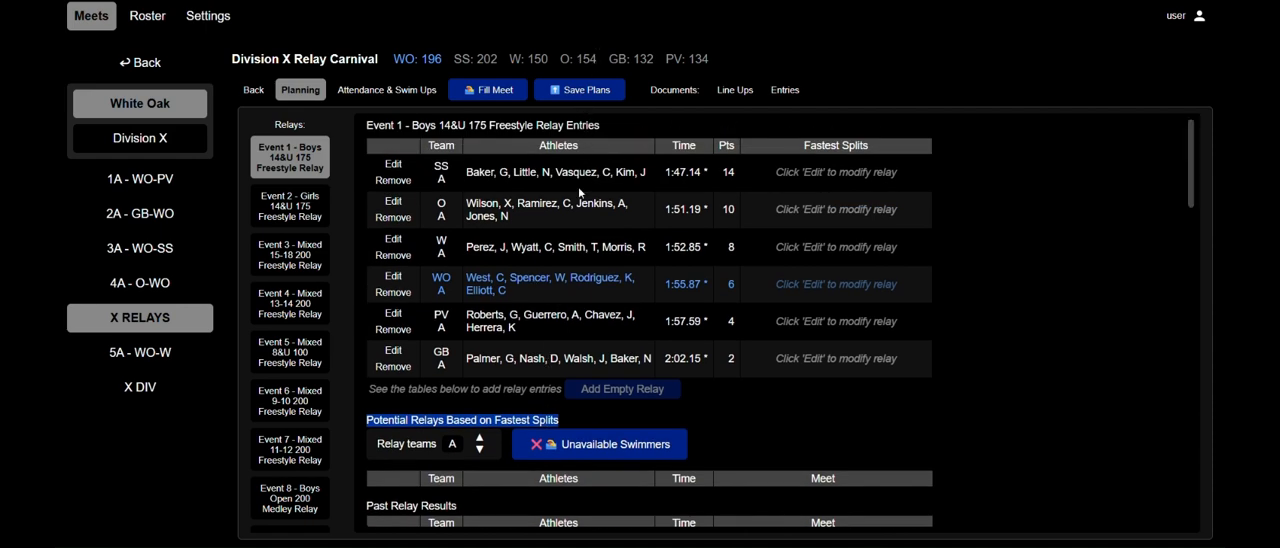
Open Event 10, the Boys 14&U 100 Medley Relay, and remove its White Oak A entry.
scroll(300, 270, "down", 3)
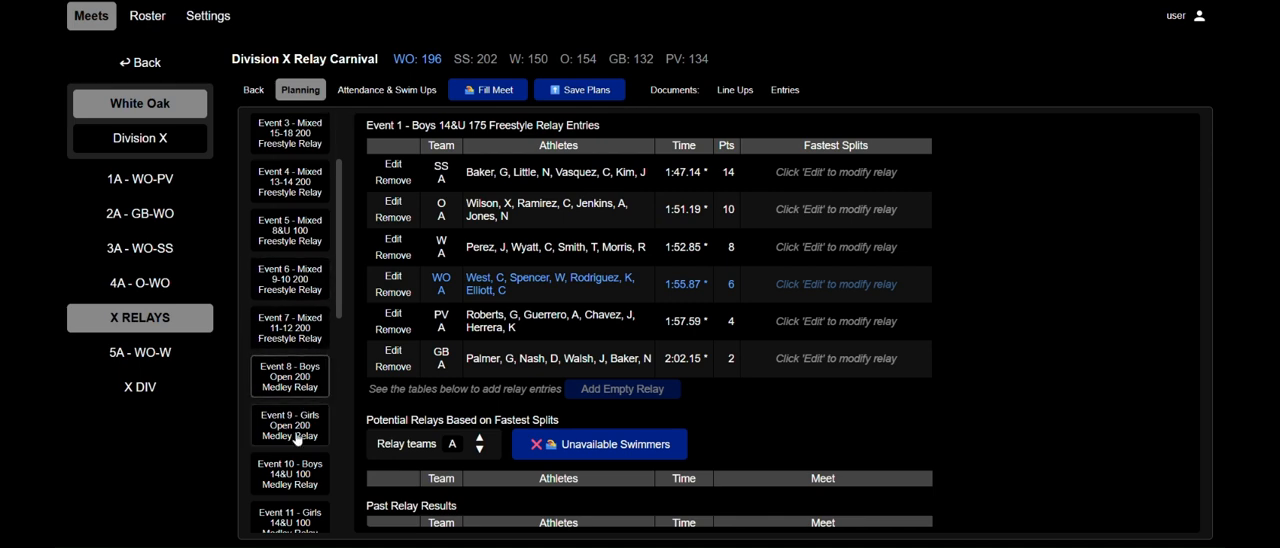
left_click(284, 481)
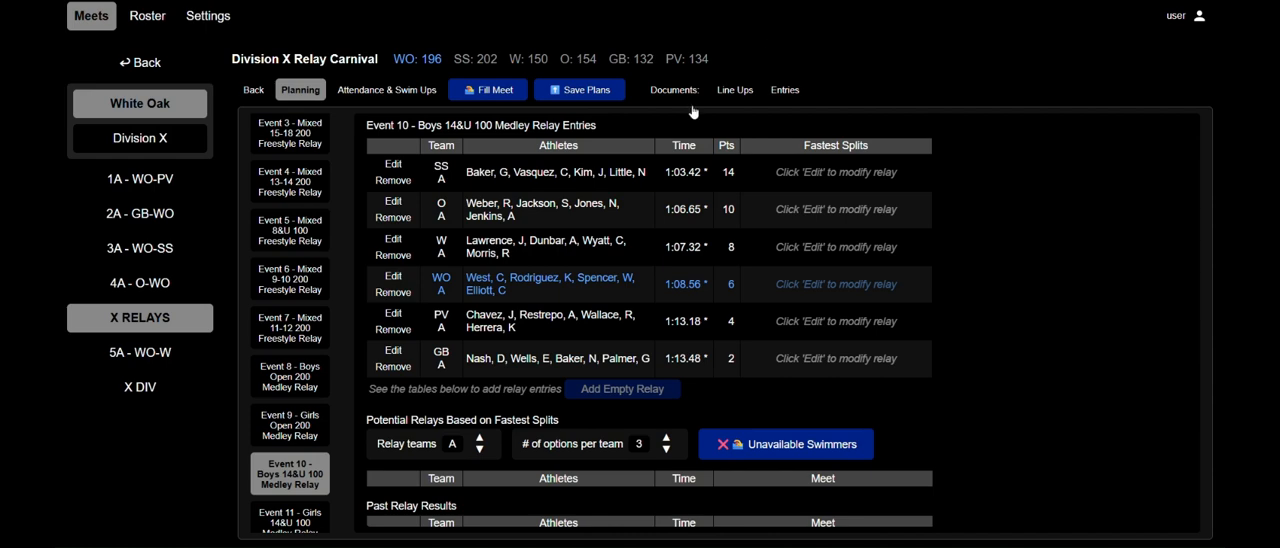
left_click_drag(535, 297, 435, 270)
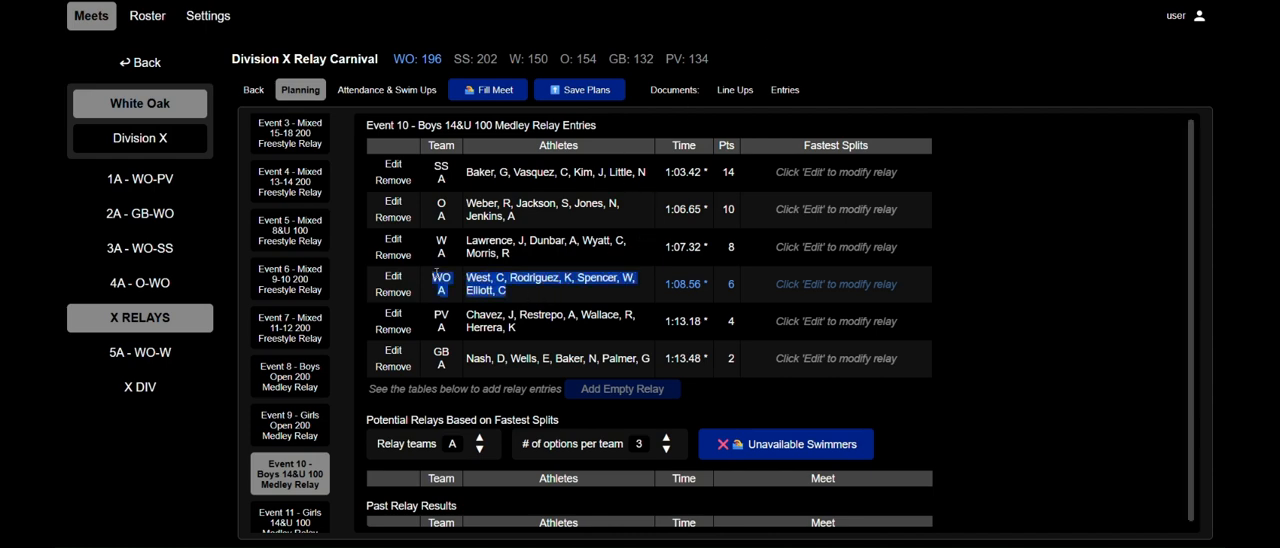
left_click(548, 295)
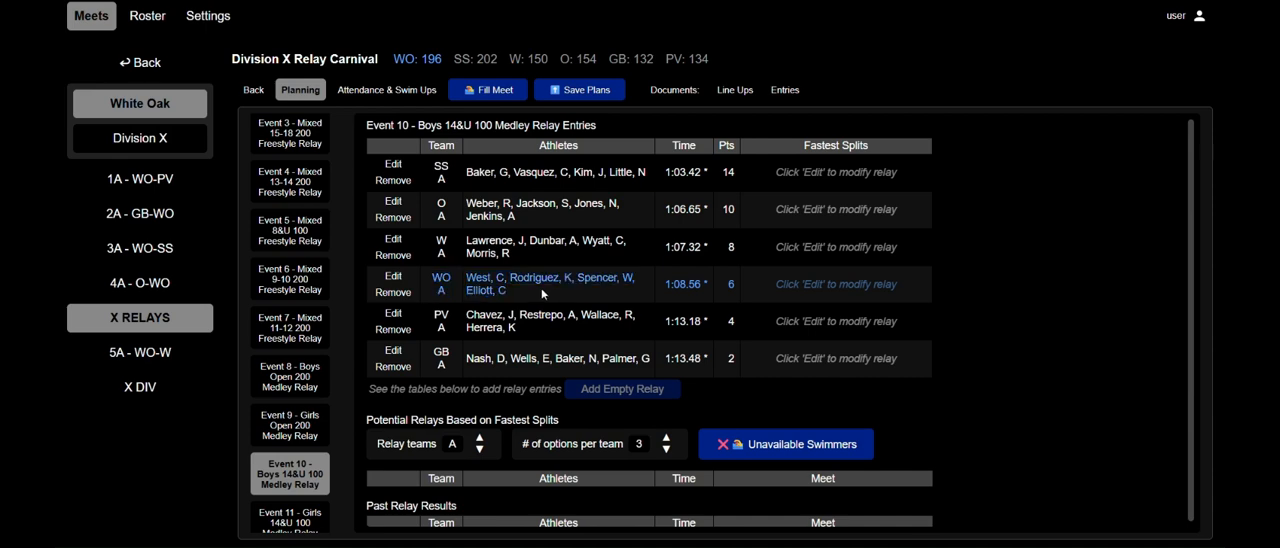
left_click(393, 292)
scroll(560, 295, "down", 1)
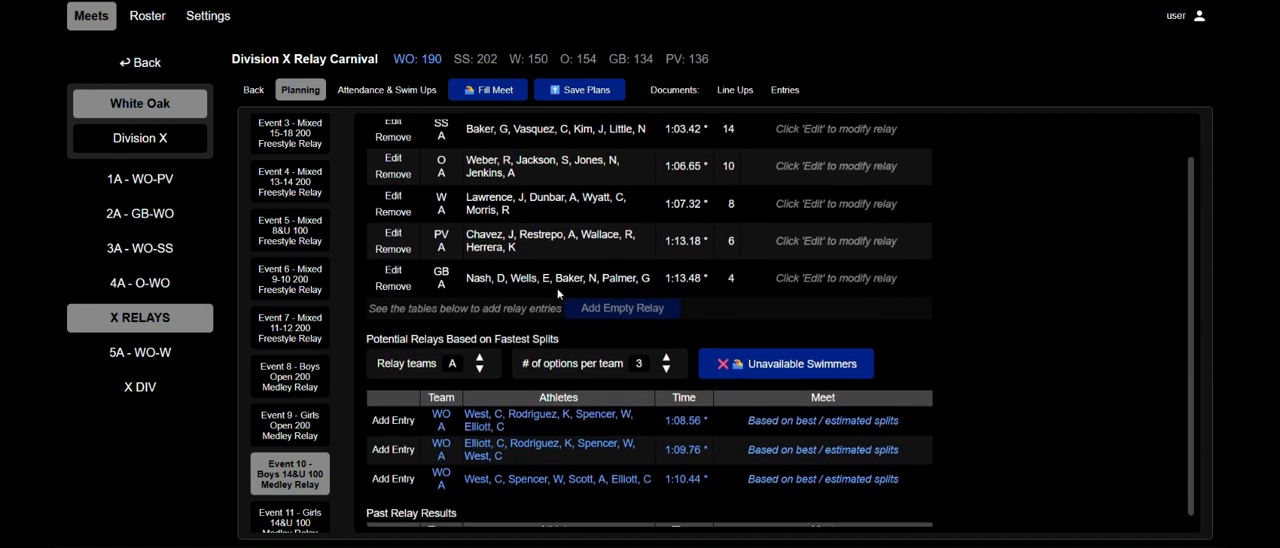
Raise the number of relay options per team to 4 for comparison and return it to 3.
left_click_drag(712, 468, 490, 387)
left_click(461, 401)
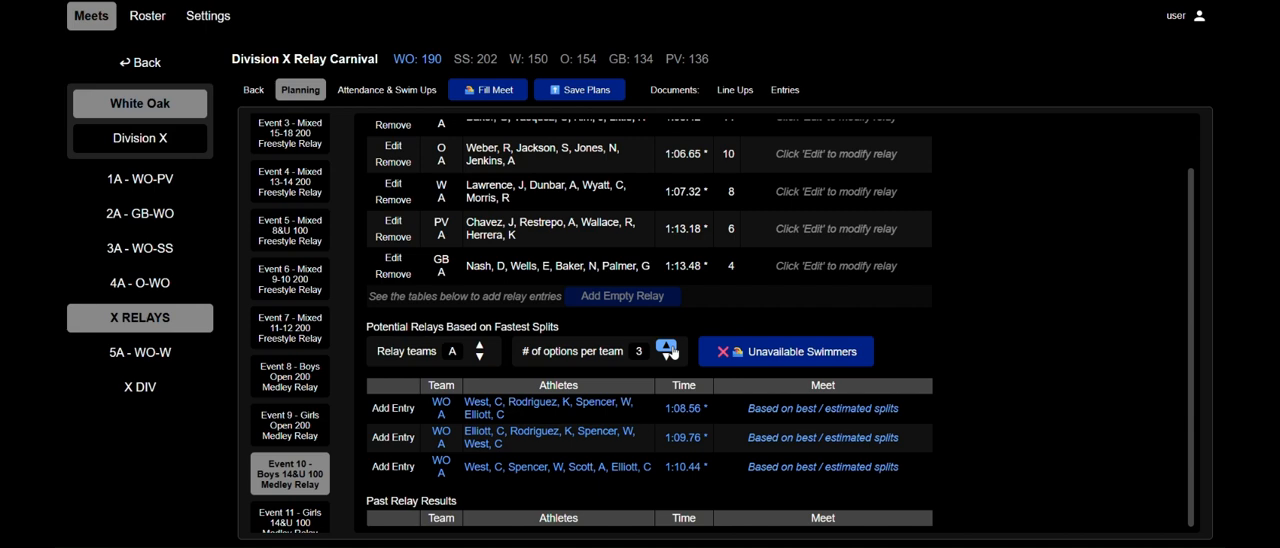
left_click(666, 346)
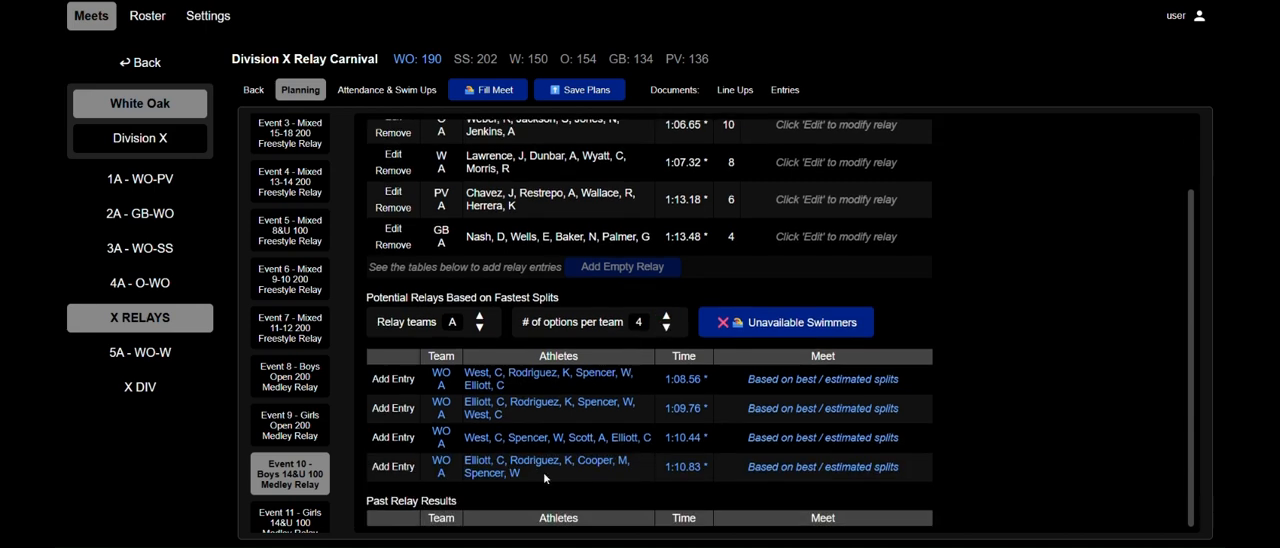
left_click(666, 328)
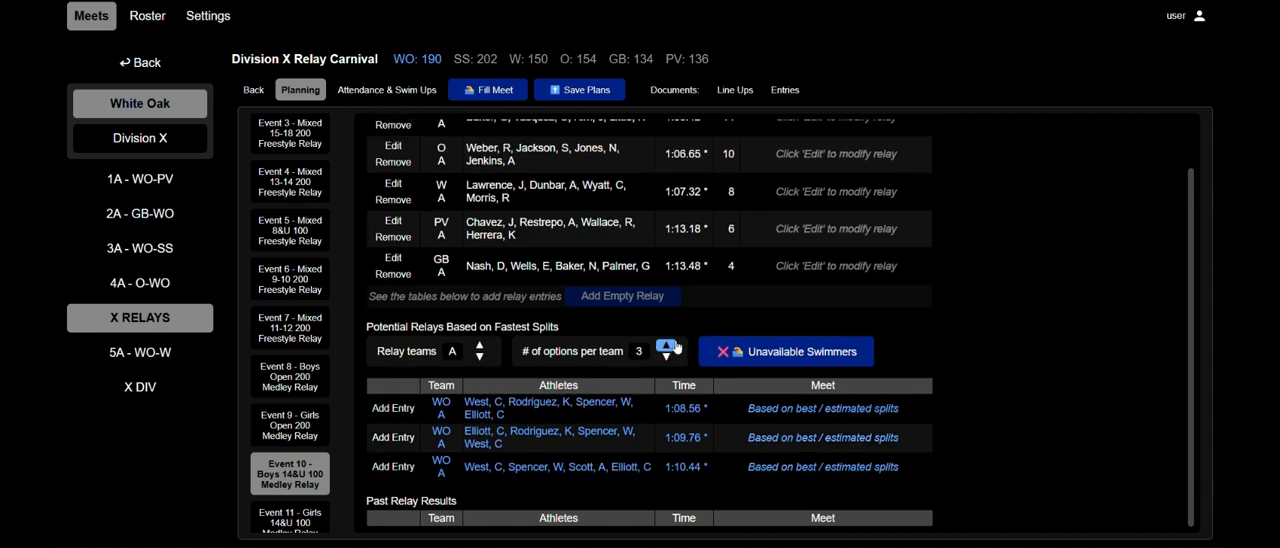
Compare the White Oak A medley relay options and add the fastest one as an entry in Event 10.
left_click_drag(699, 410, 476, 404)
left_click(586, 406)
left_click_drag(712, 445, 481, 403)
left_click(536, 408)
left_click(393, 408)
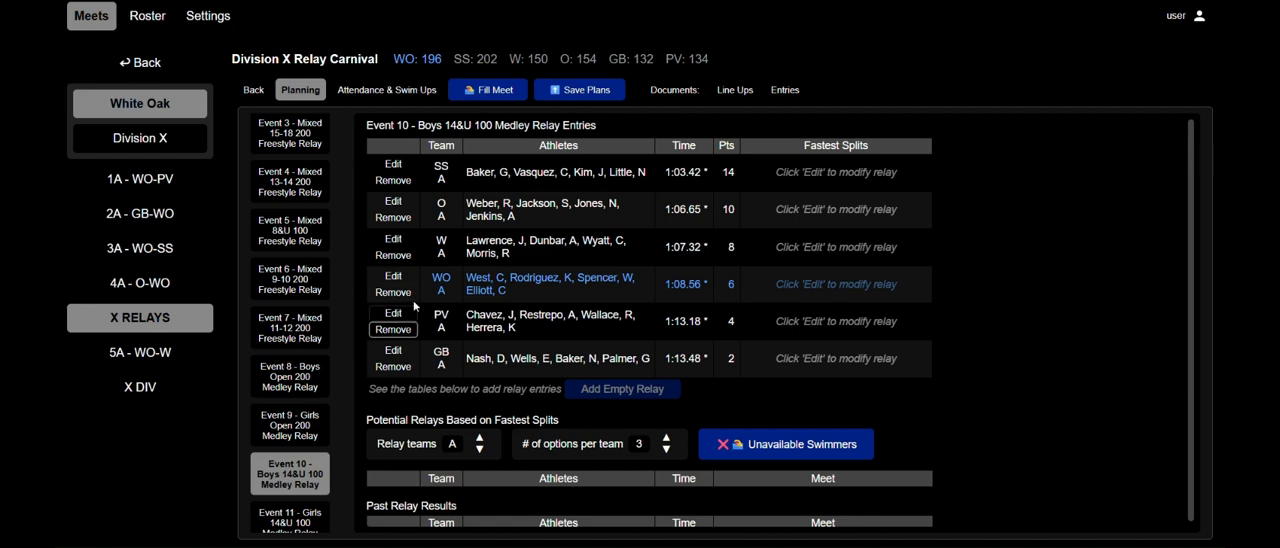
Open White Oak's A entry in Event 10 for editing and review the fastest splits for its 25 backstroke leg.
left_click(394, 277)
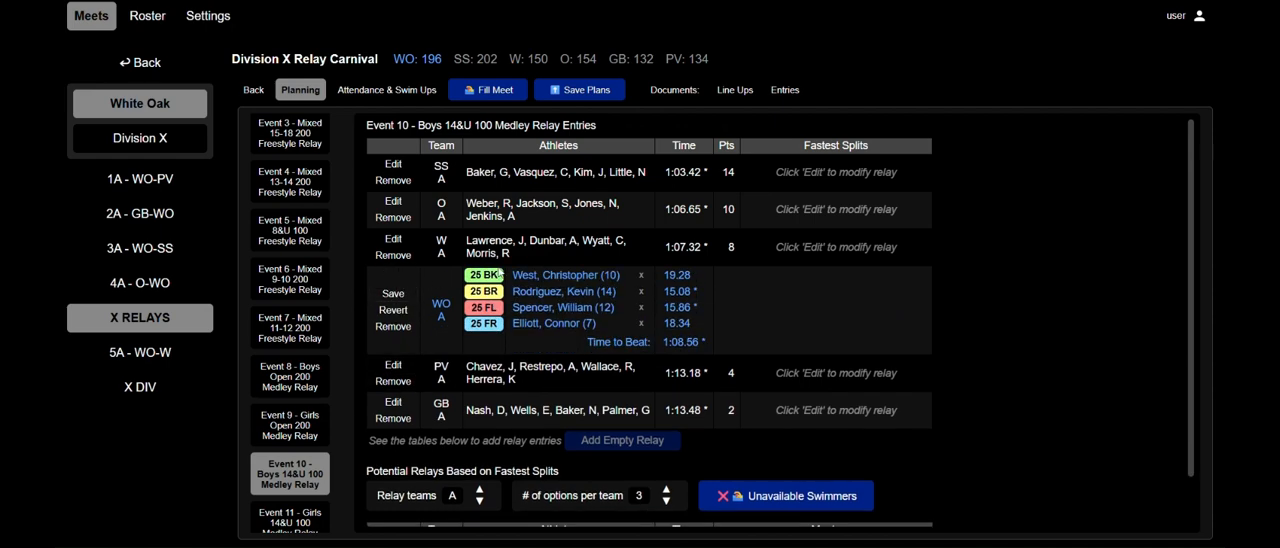
left_click(565, 280)
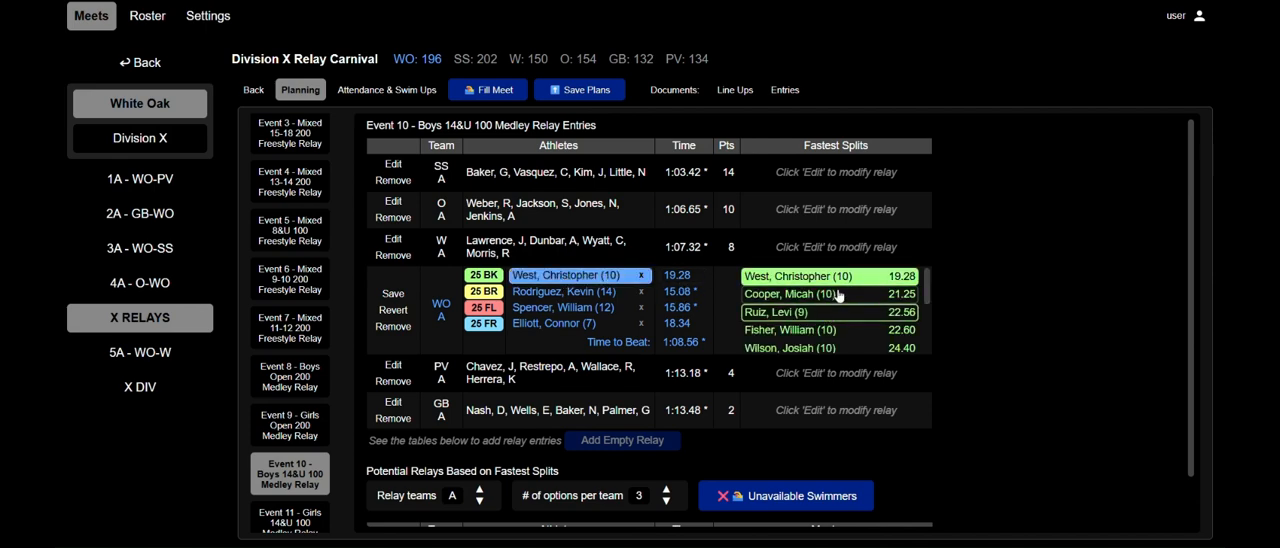
scroll(848, 292, "down", 3)
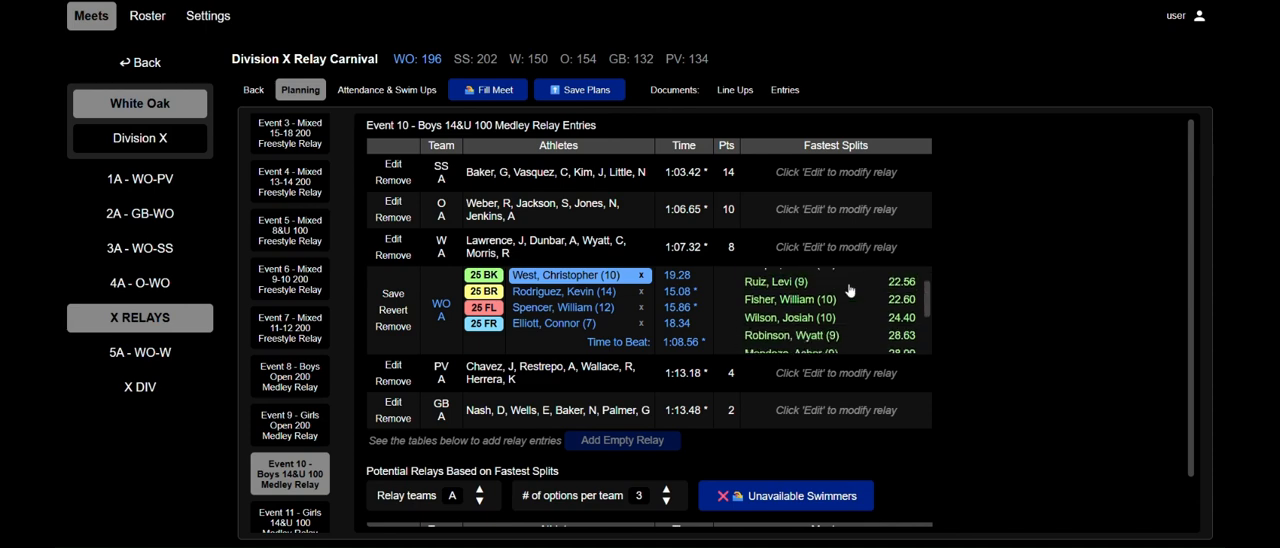
scroll(846, 290, "up", 3)
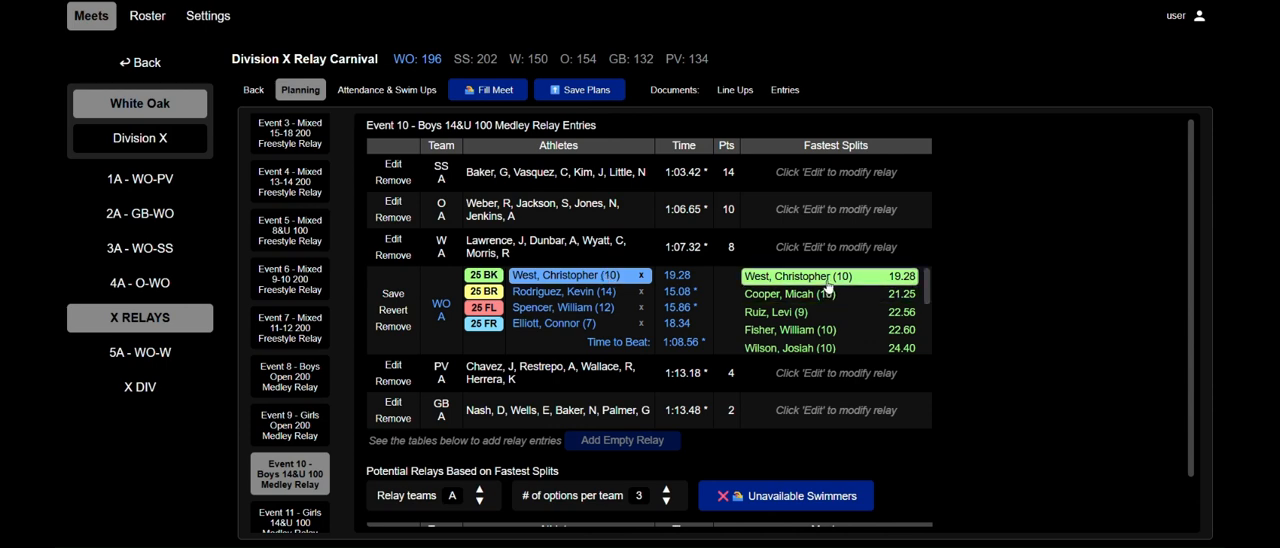
Try a lineup in White Oak's A relay with the fastest 14-year-old on backstroke and the fastest available 10-year-old on breaststroke.
left_click(641, 293)
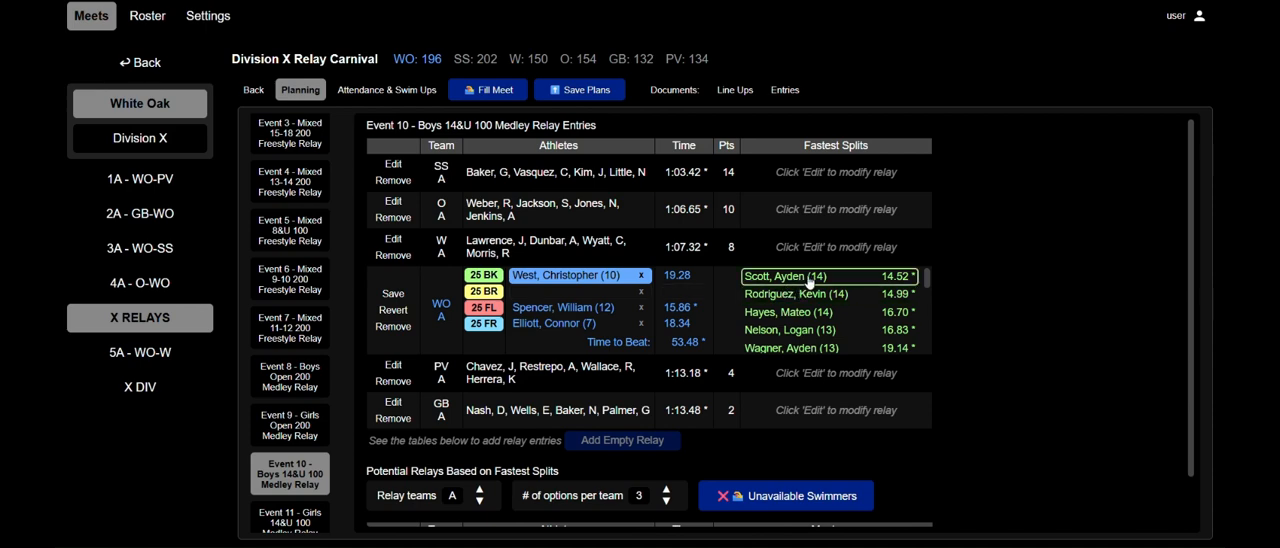
scroll(807, 290, "down", 1)
scroll(807, 292, "down", 3)
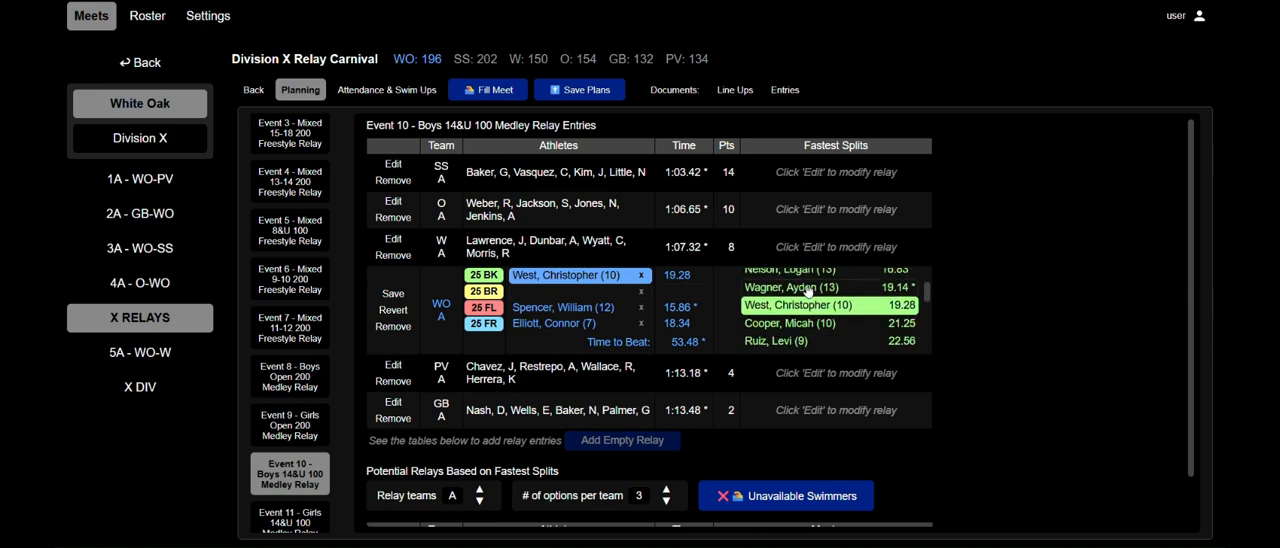
scroll(808, 335, "up", 4)
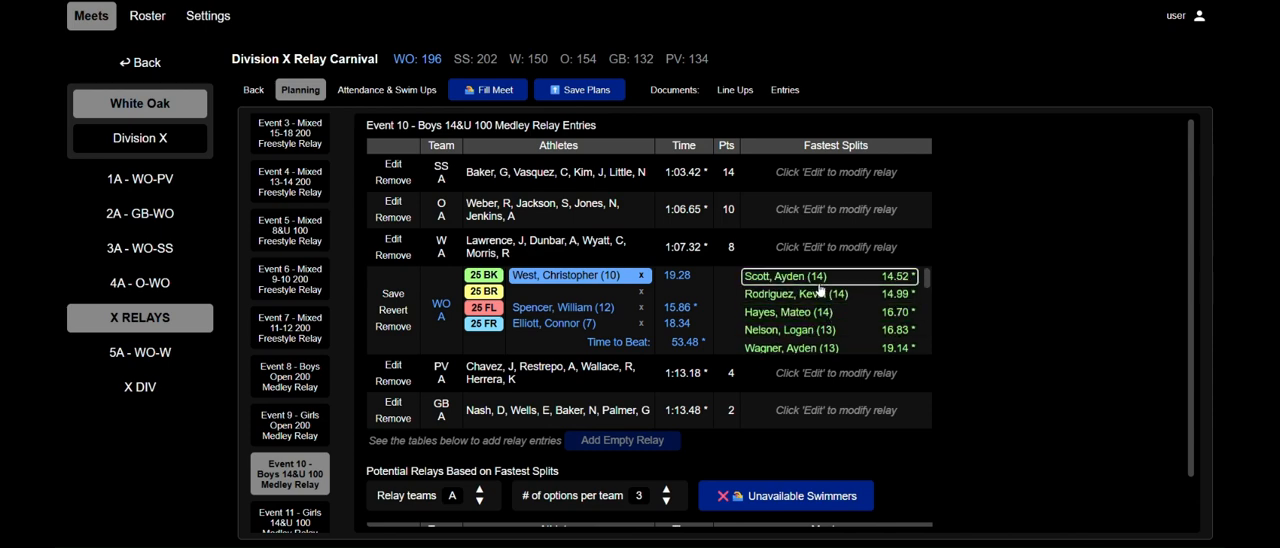
left_click(818, 284)
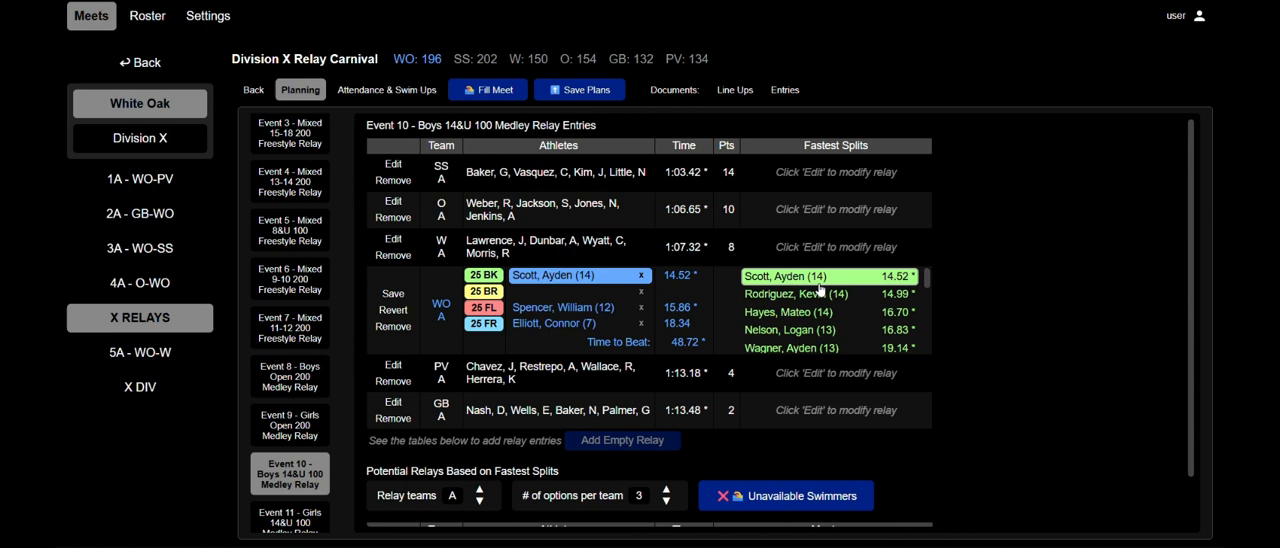
left_click(606, 292)
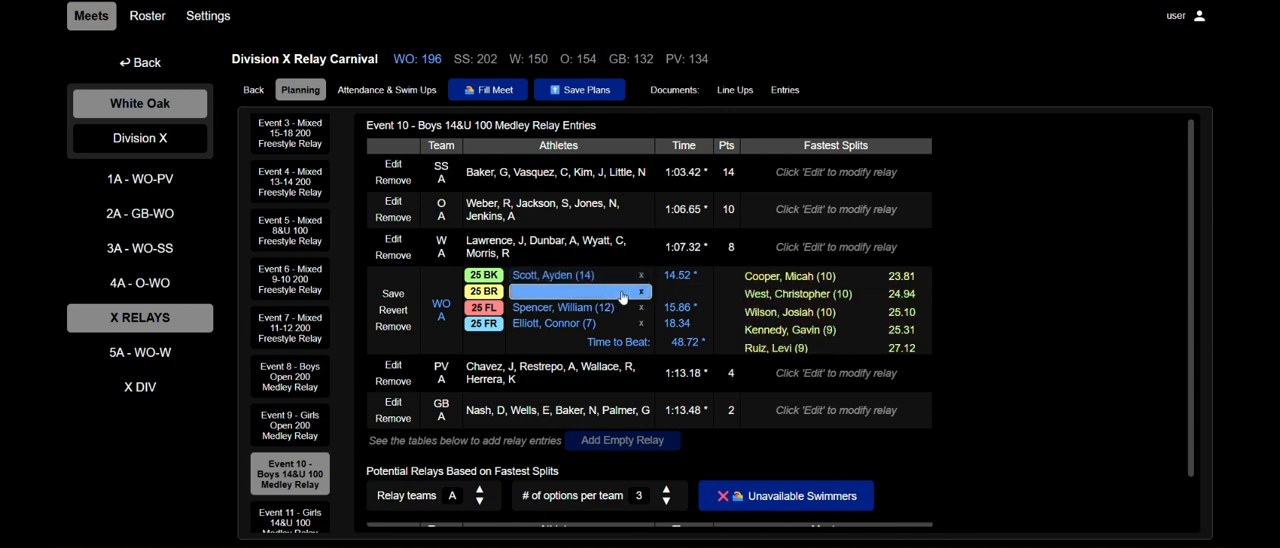
left_click(797, 278)
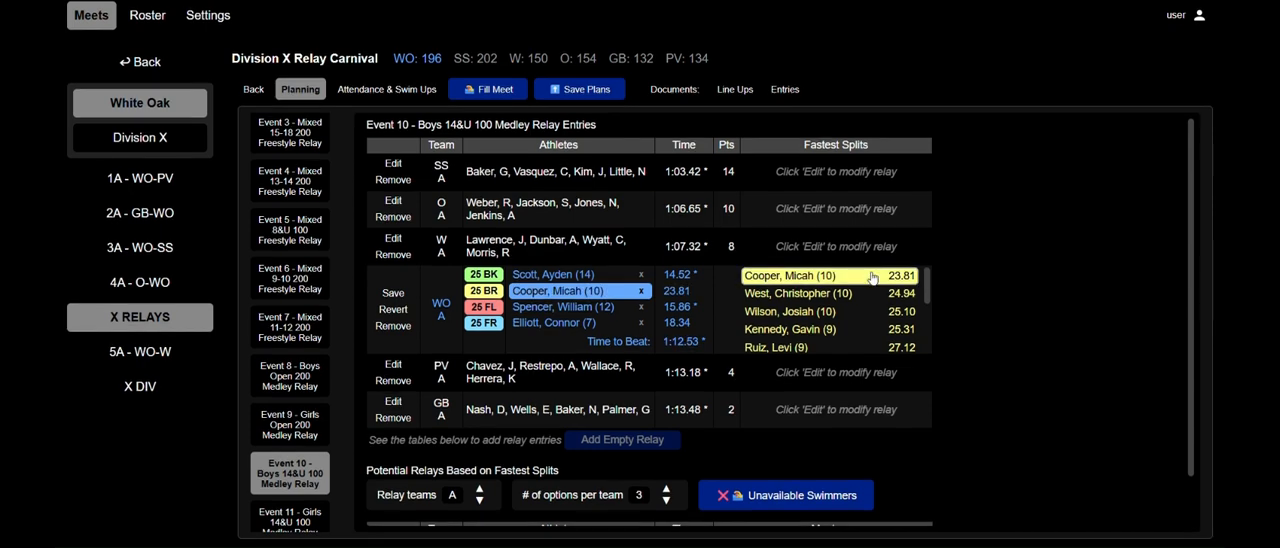
Revert the lineup changes to White Oak's A relay in Event 10 and save the entry.
left_click(408, 311)
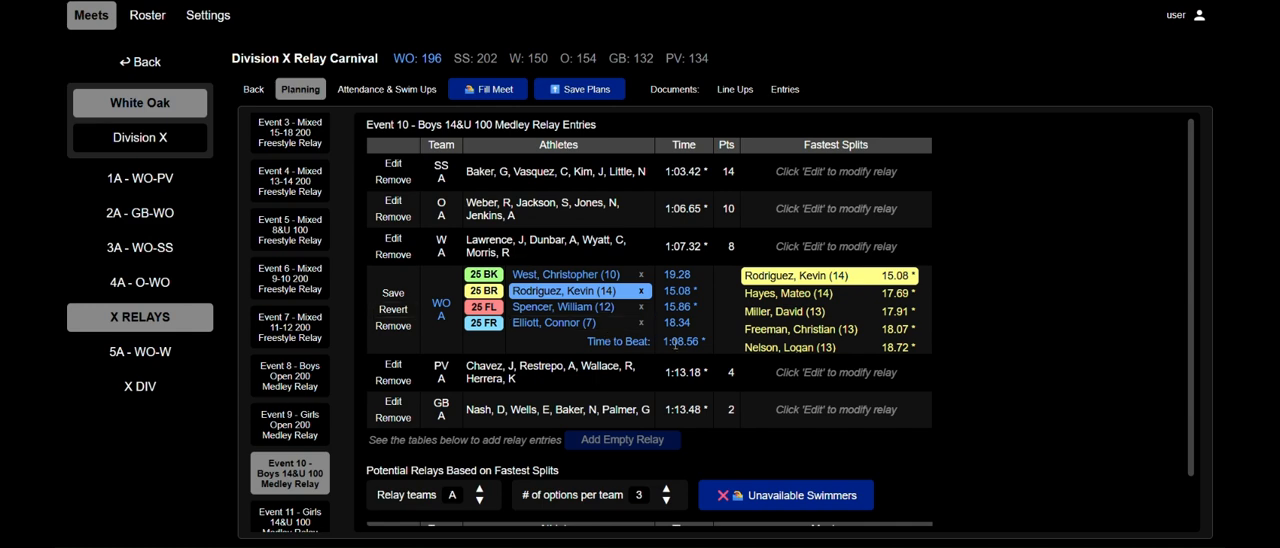
left_click(393, 293)
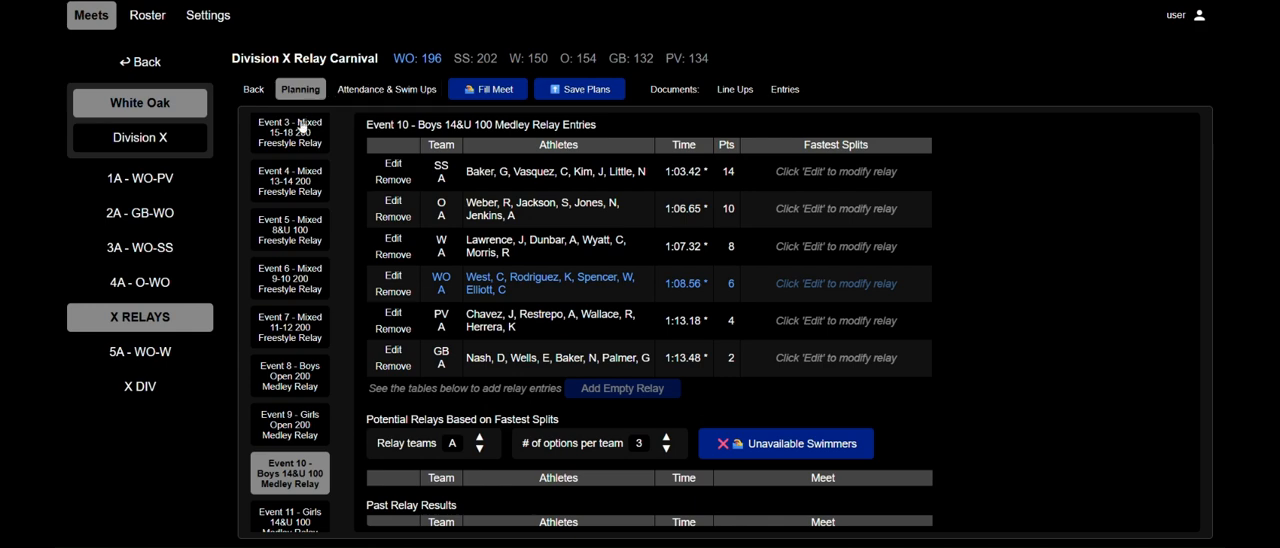
In the 5A - WO-W meet, open Event 28, the Girls Open 200 Medley Relay, and add the fastest A and B relays for both teams.
left_click(165, 355)
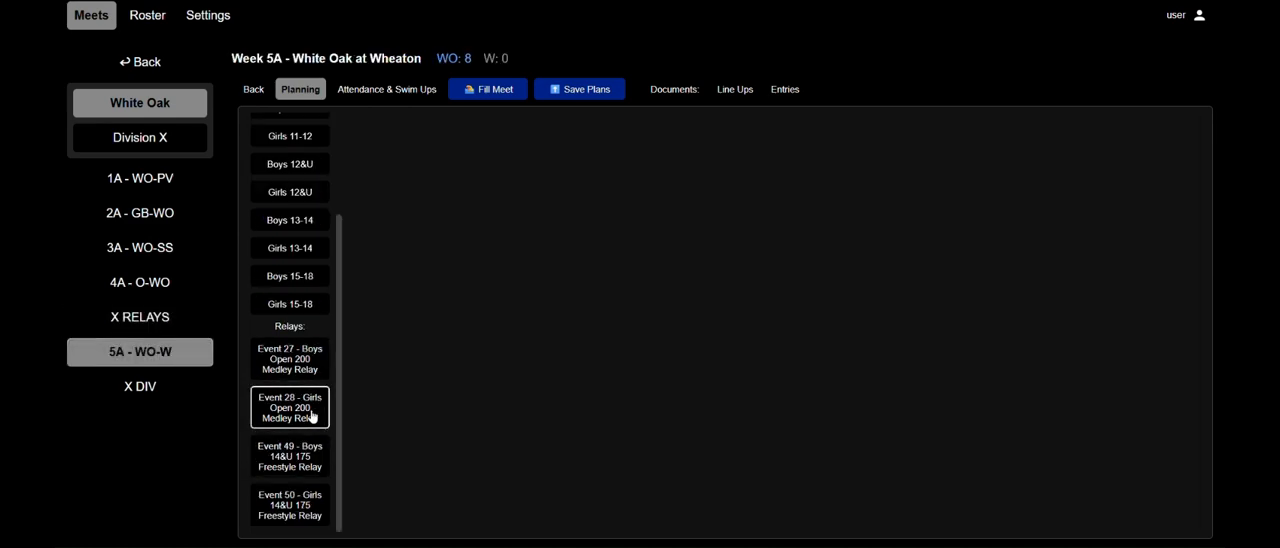
left_click(311, 416)
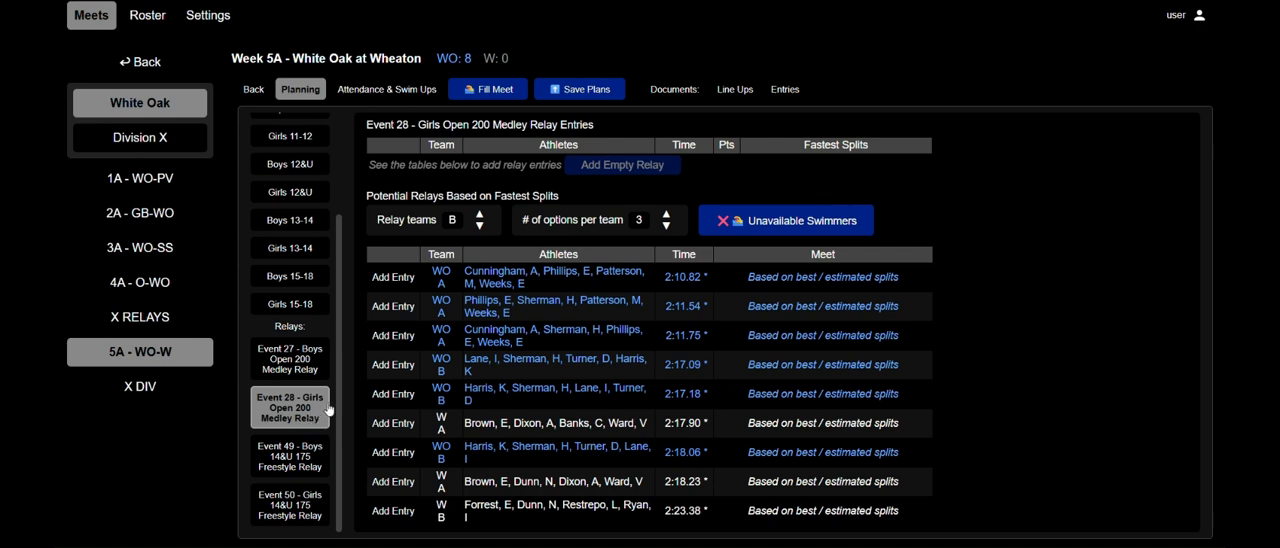
left_click(393, 277)
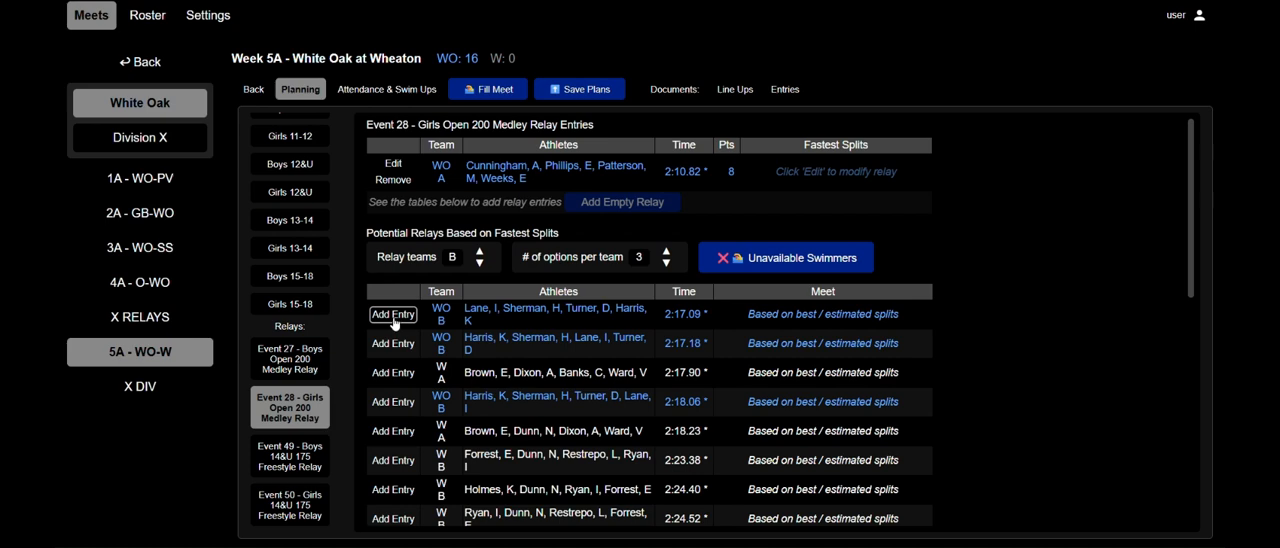
left_click(395, 316)
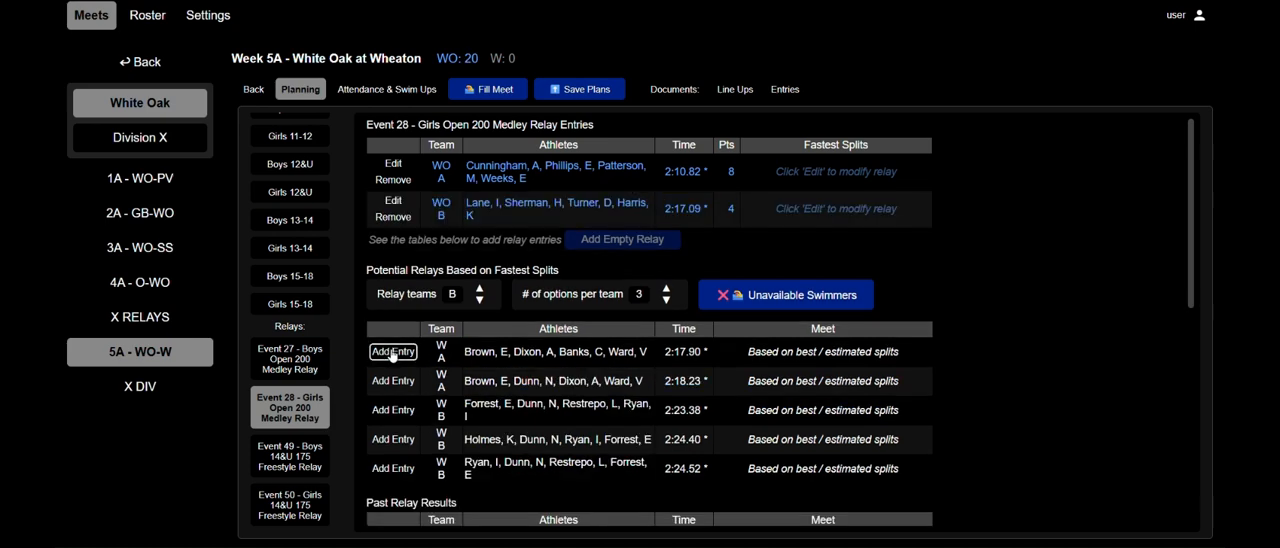
left_click(393, 352)
left_click(391, 390)
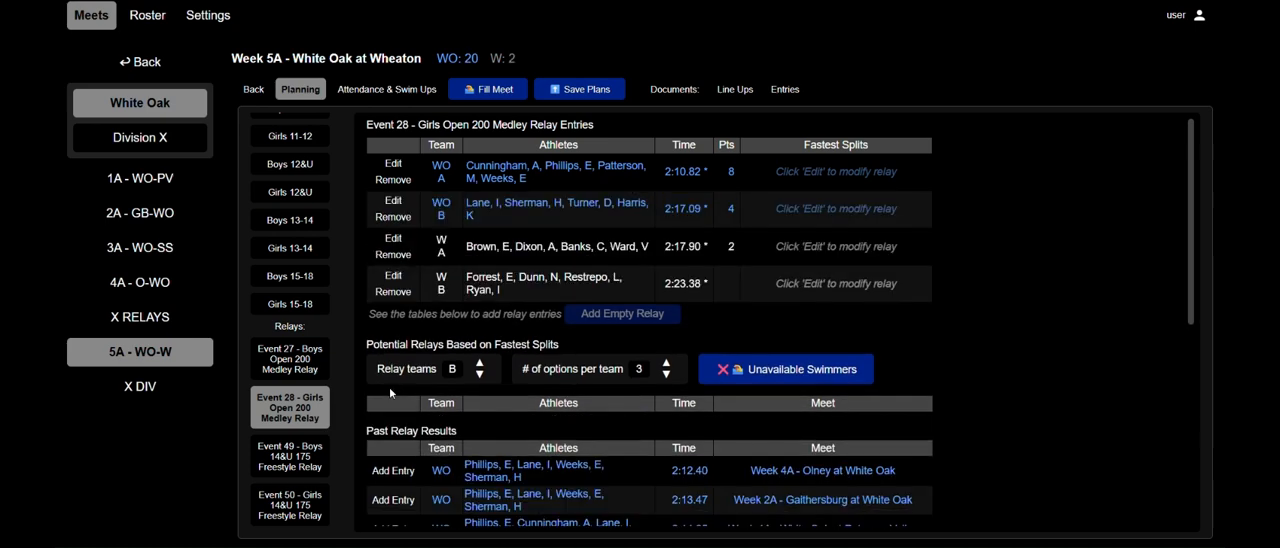
left_click_drag(670, 209, 712, 251)
left_click(706, 208)
Swap the butterfly swimmers between White Oak's A and B relays in Event 28, save both entries and reopen the resulting B relay.
left_click(393, 164)
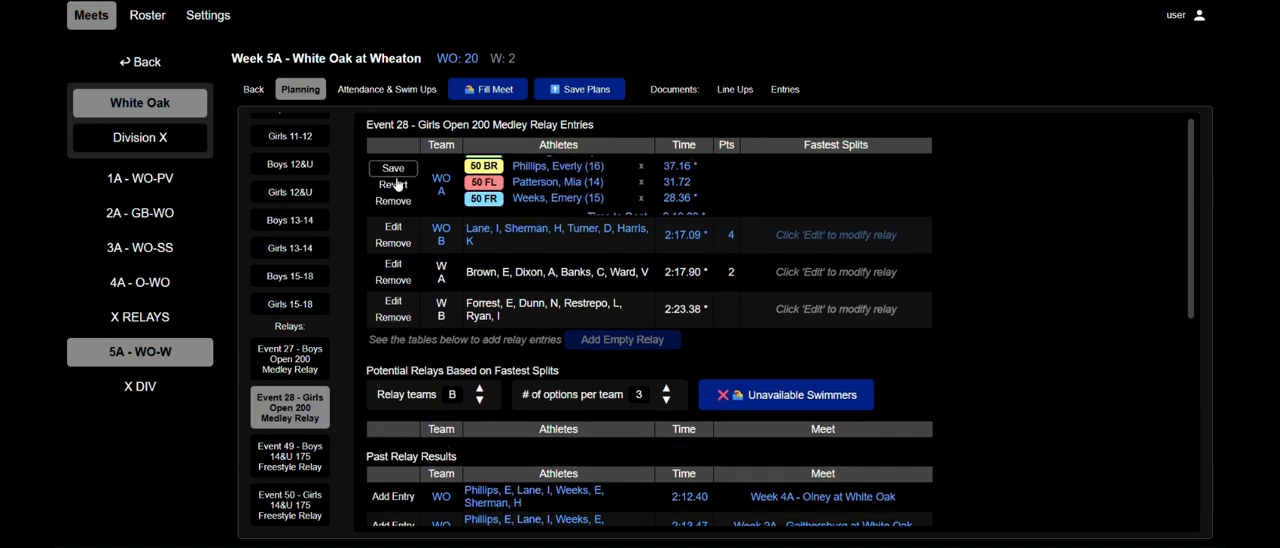
left_click(392, 254)
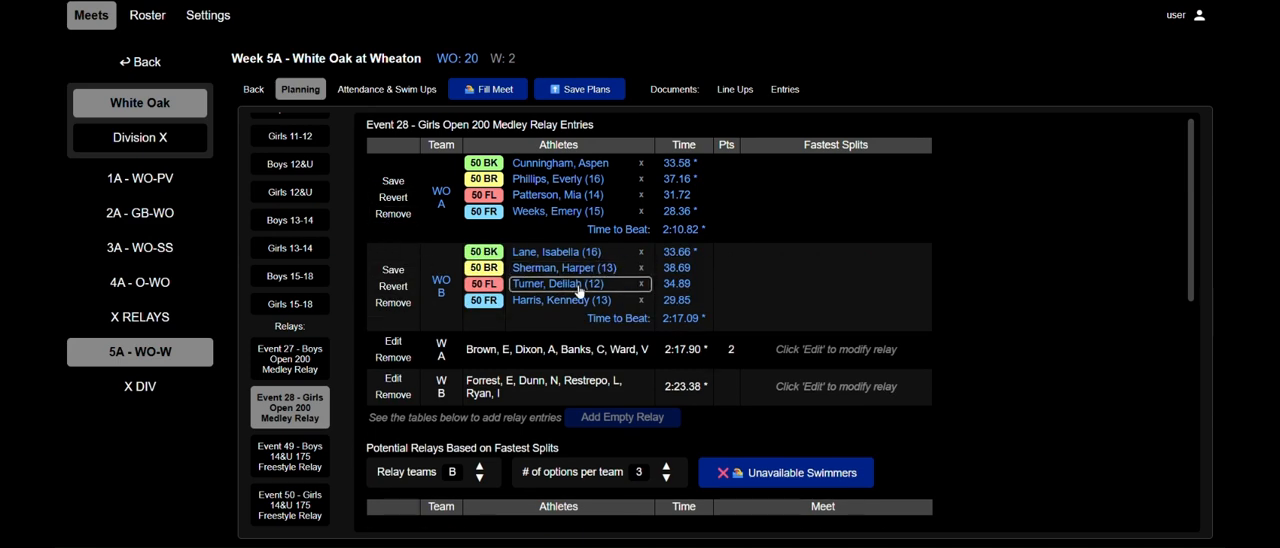
left_click(588, 196)
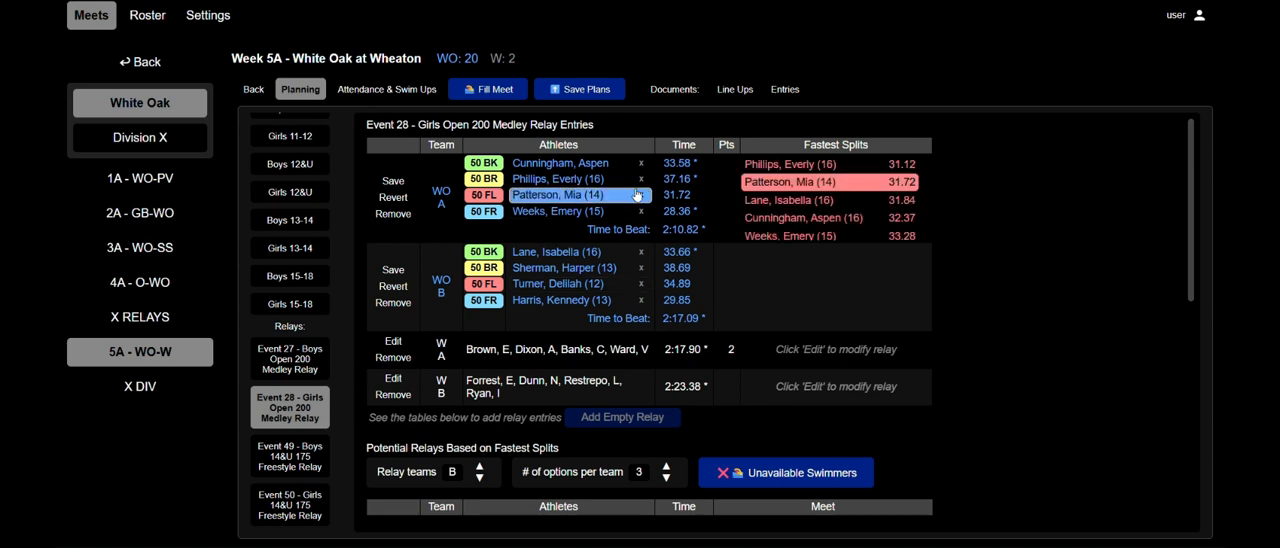
scroll(828, 196, "down", 1)
left_click(820, 194)
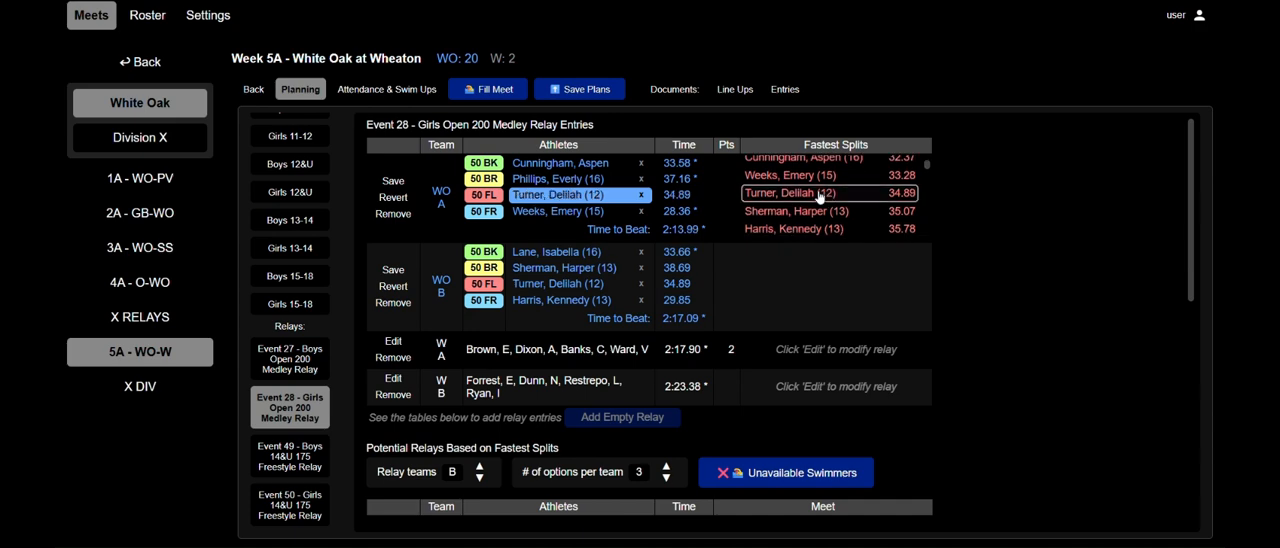
left_click(567, 283)
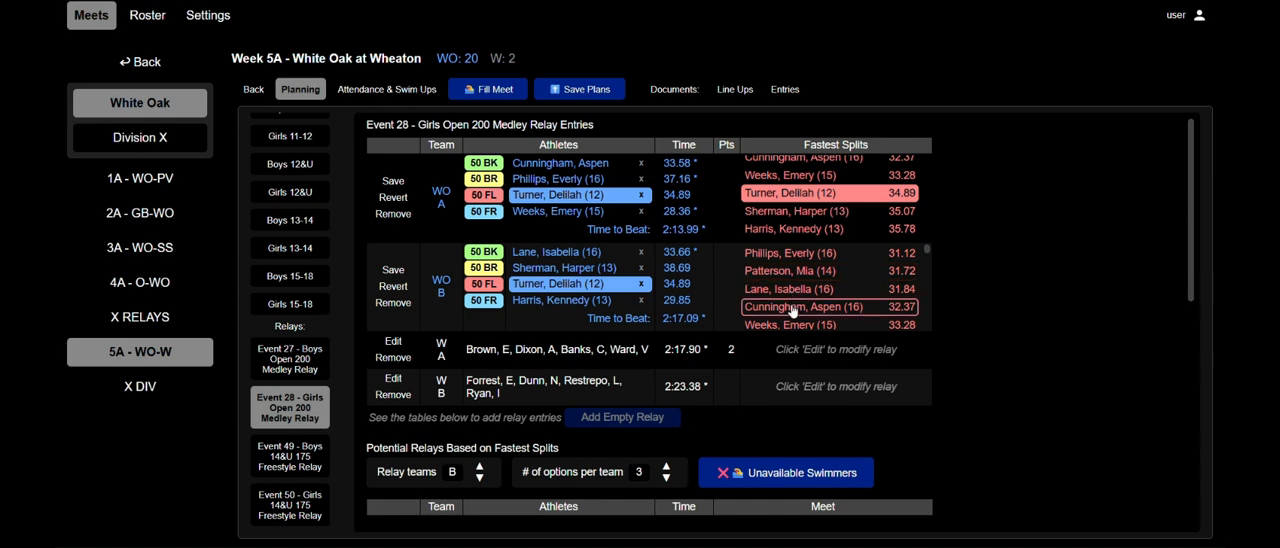
left_click(795, 271)
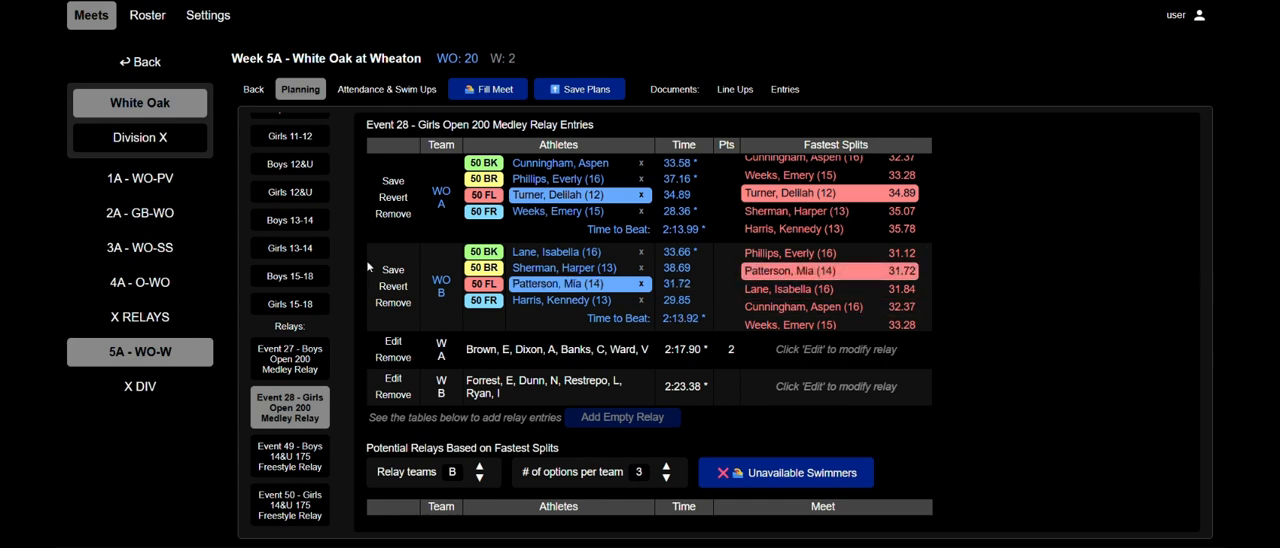
left_click(392, 271)
left_click(393, 181)
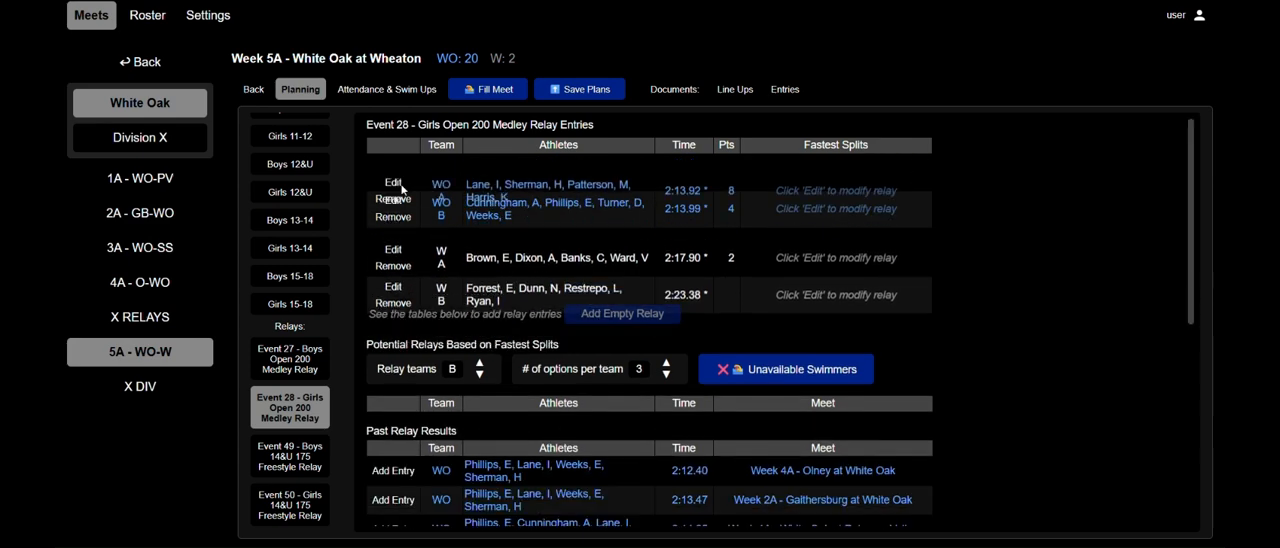
left_click_drag(665, 171, 704, 204)
left_click(704, 204)
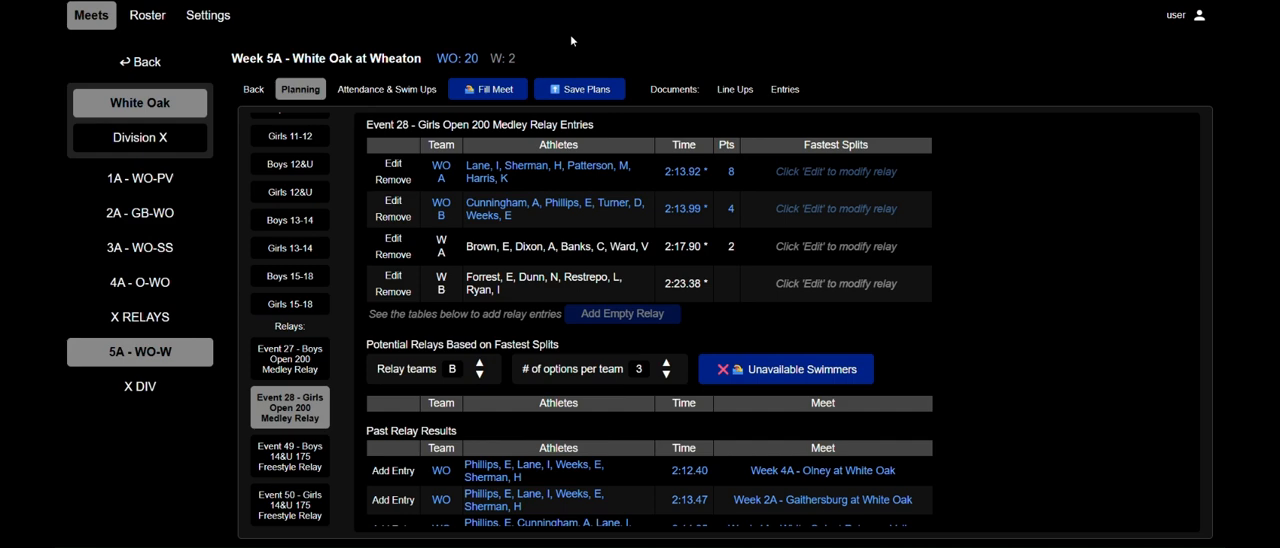
left_click(393, 201)
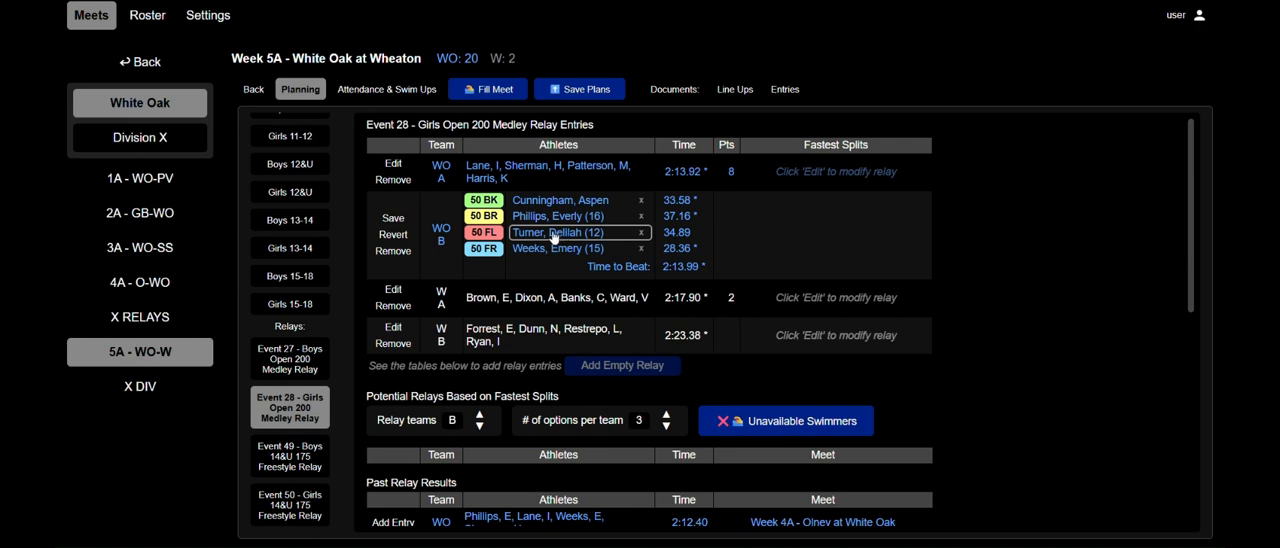
Open Event 50, the Girls 14&U 175 Freestyle Relay, compare the potential A relay times and add the White Oak A relay.
left_click(290, 505)
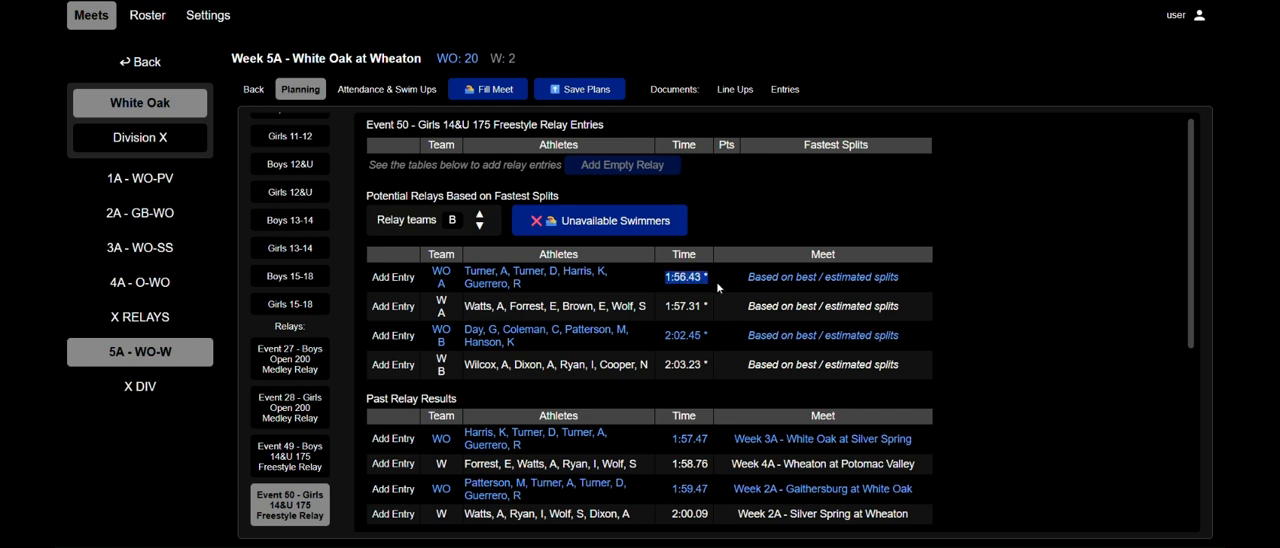
left_click_drag(702, 305, 657, 311)
left_click_drag(513, 270, 562, 271)
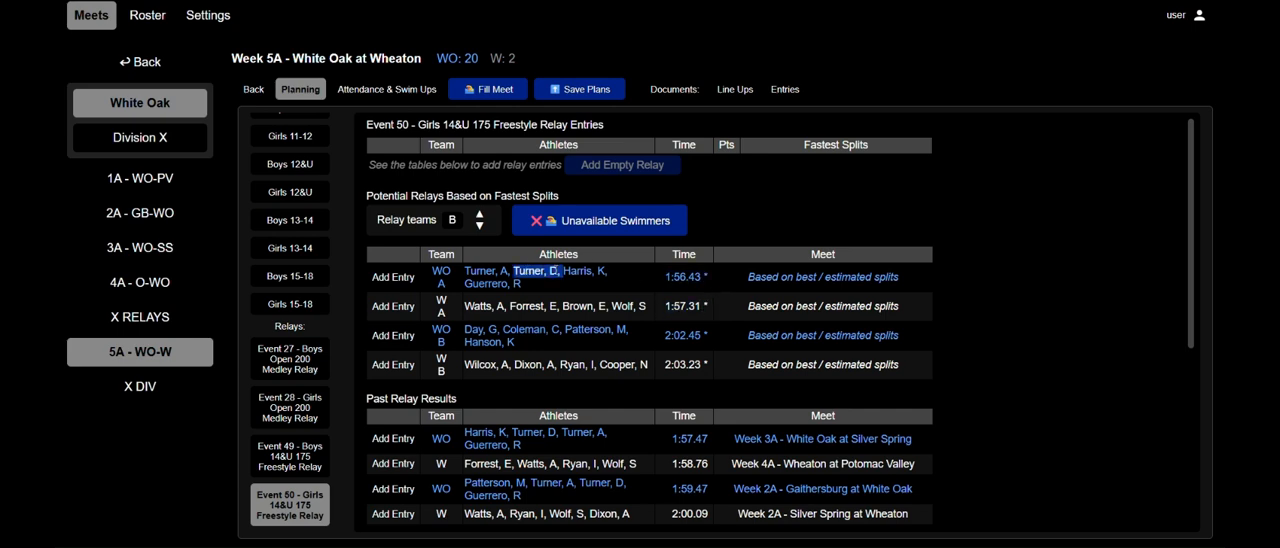
left_click(410, 277)
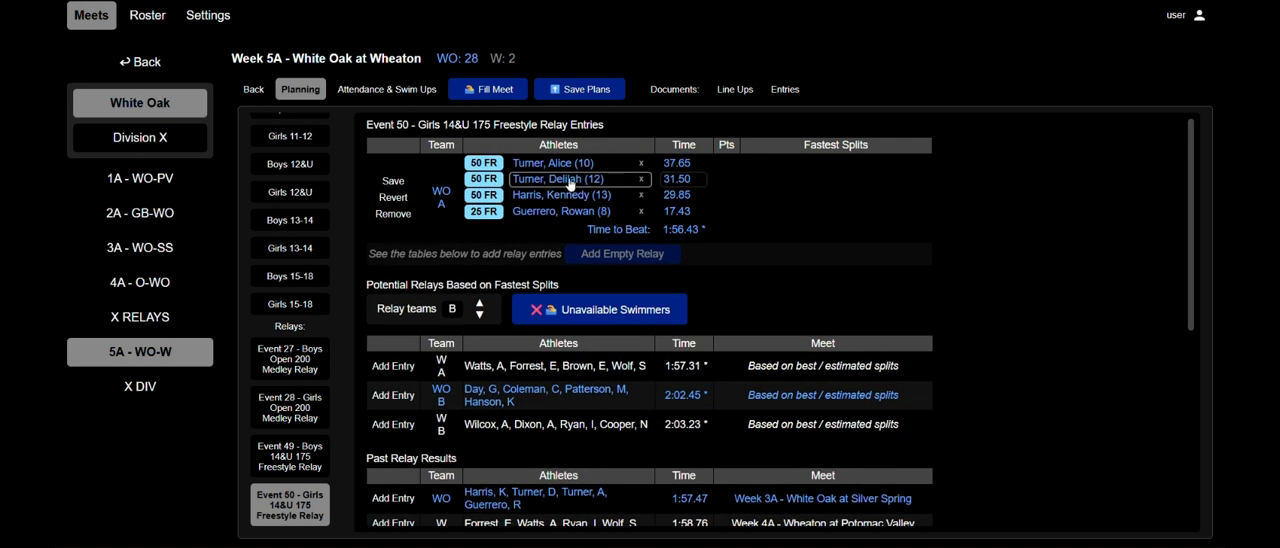
Remove both White Oak relay entries from Event 28, the Girls Open 200 Medley Relay.
left_click(305, 413)
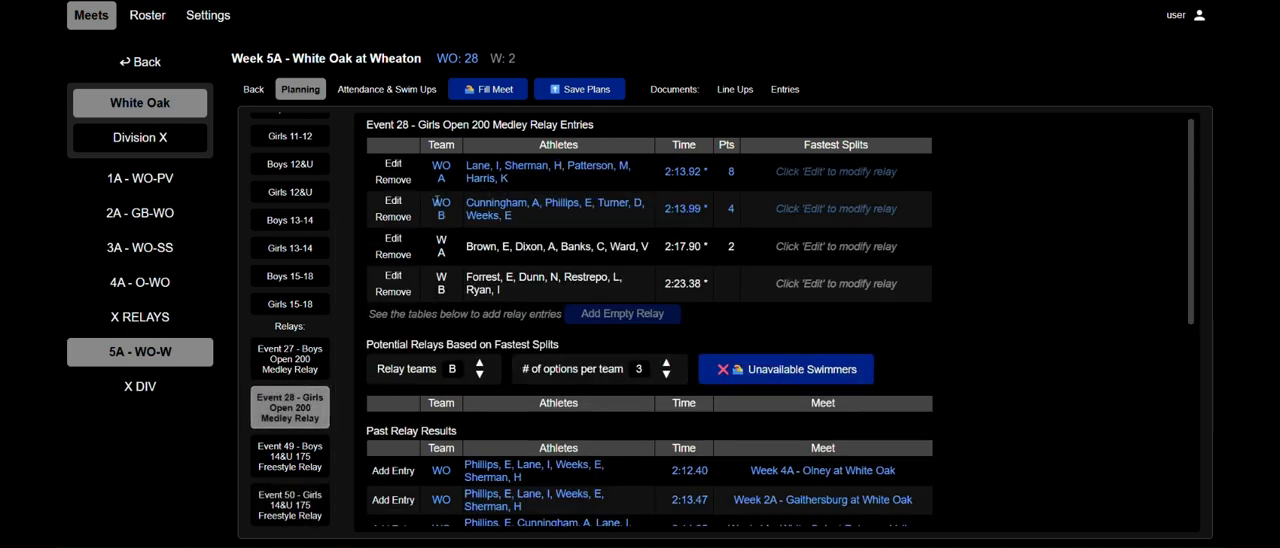
left_click(394, 180)
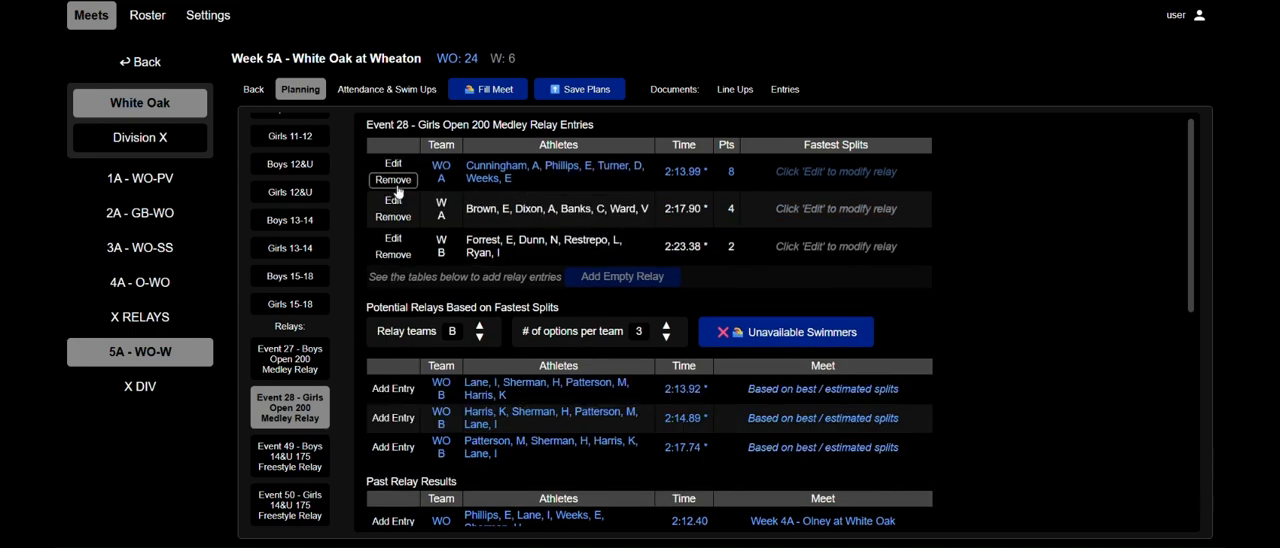
left_click(396, 182)
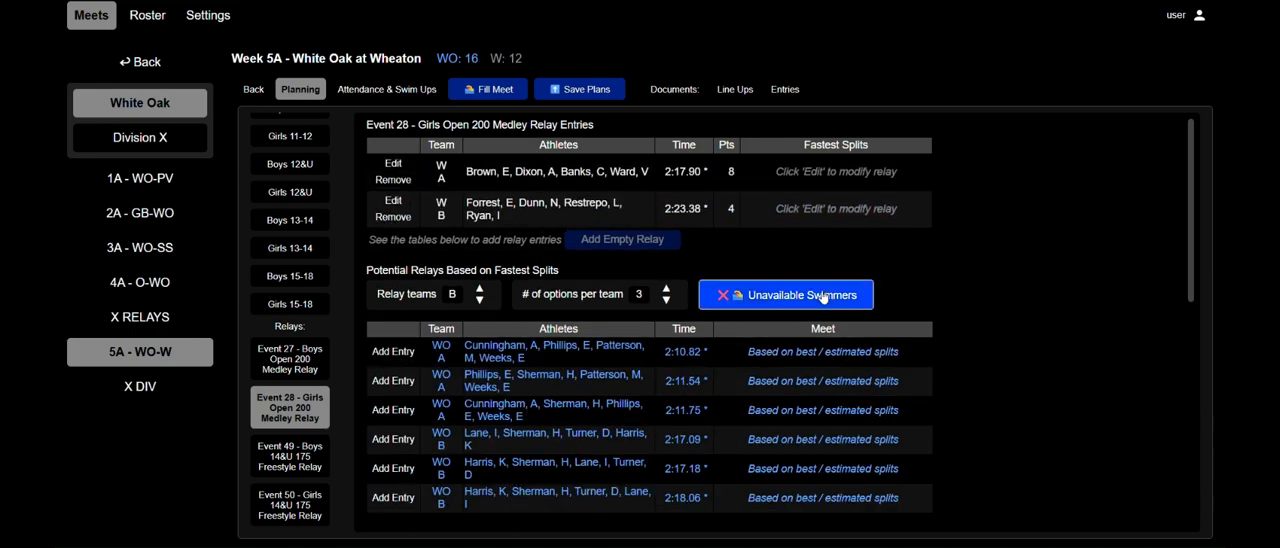
Make two 12-year-old swimmers unavailable for Event 28: the one used on butterfly, and the one listed first.
left_click(824, 296)
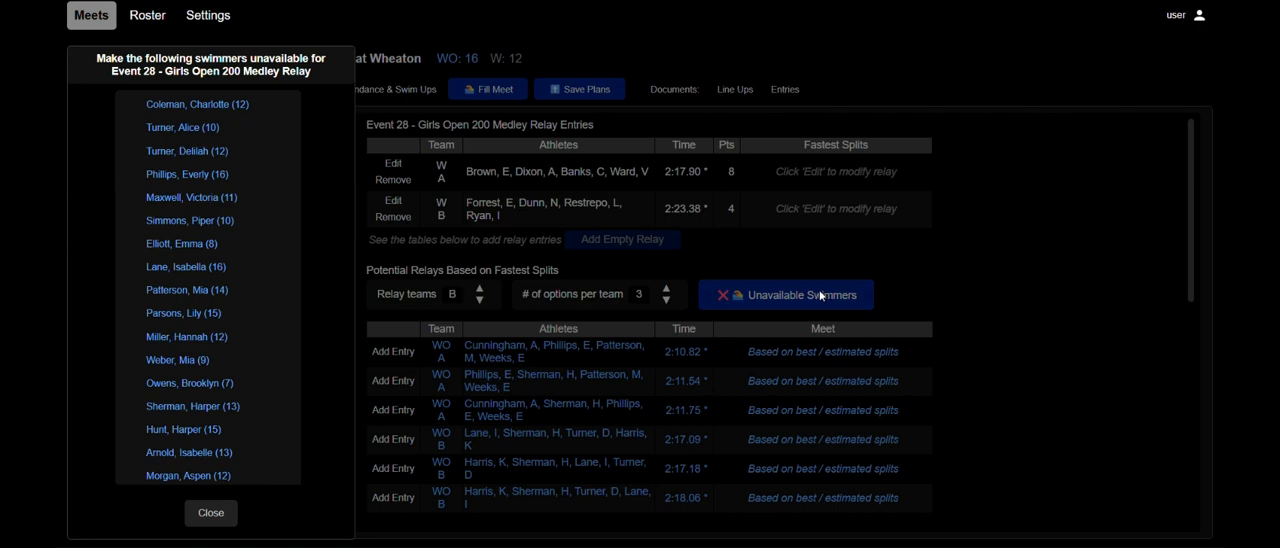
left_click(204, 152)
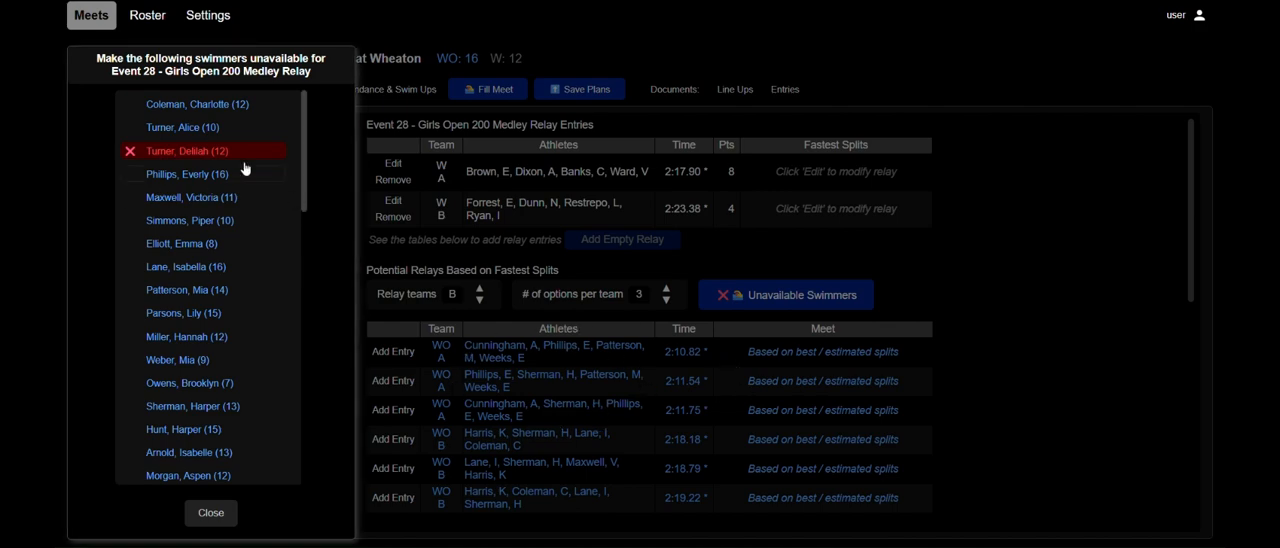
left_click(209, 513)
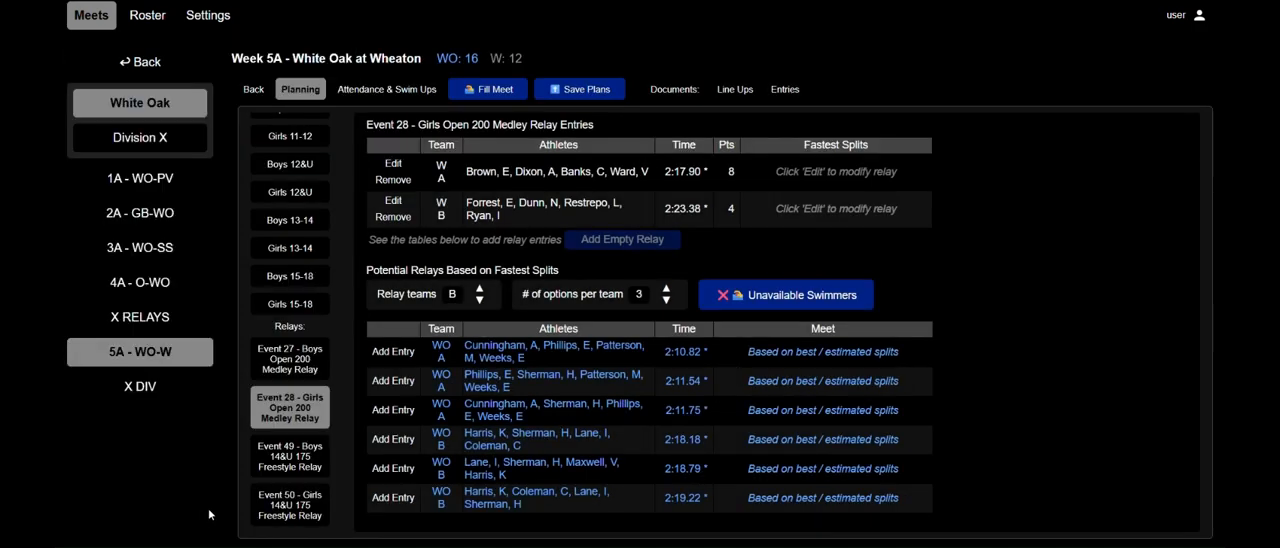
left_click(825, 308)
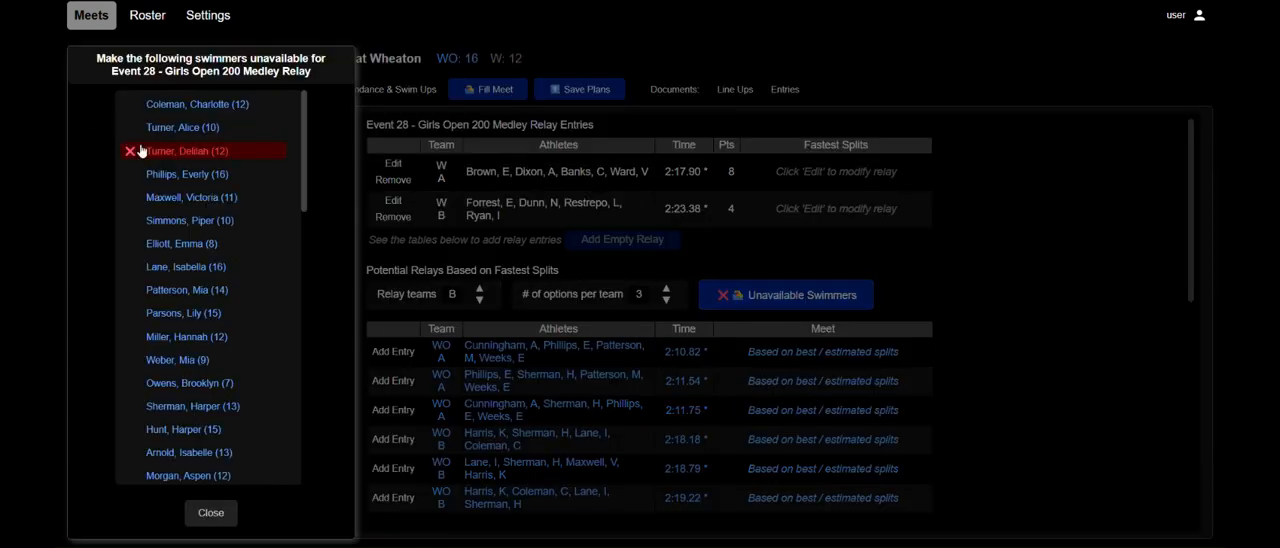
left_click(206, 106)
left_click(216, 513)
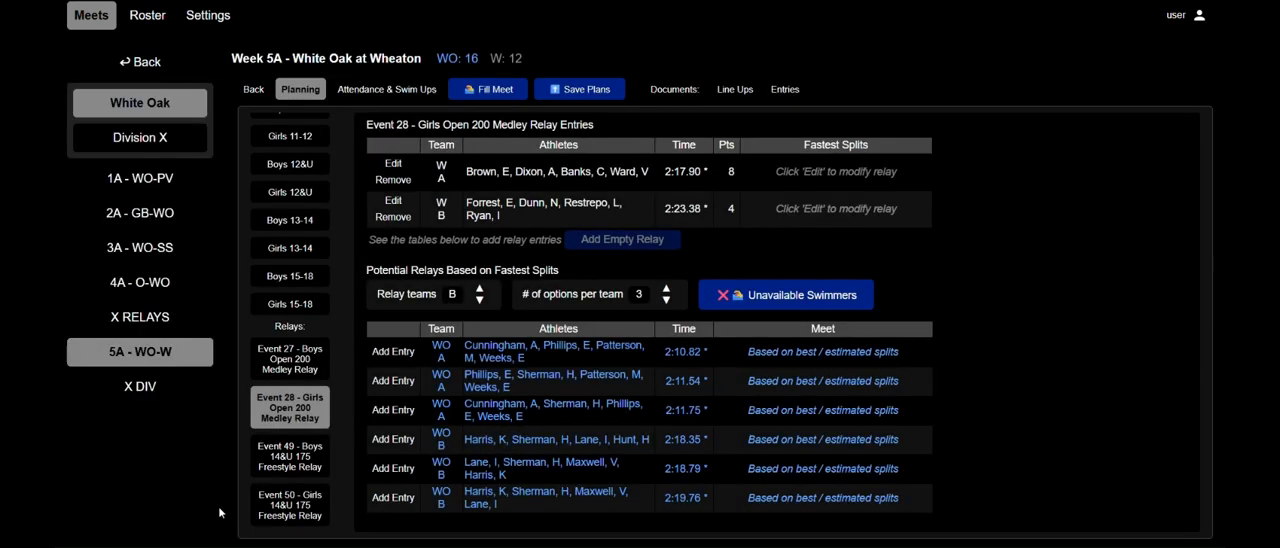